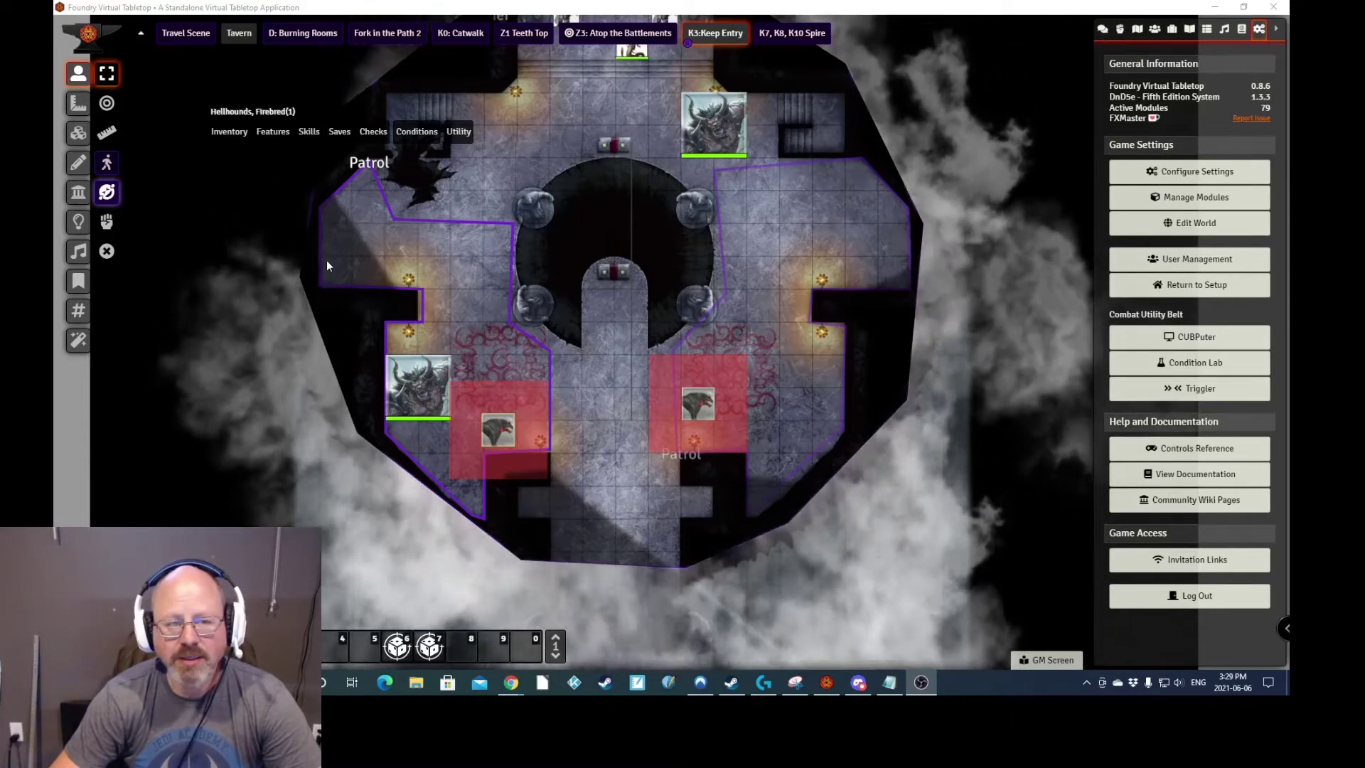
Enable patrolling and put Knee Noggin from the PCs folder on the map at the keep's southern entrance.
{"action": "left_click", "coordinate": [107, 162]}
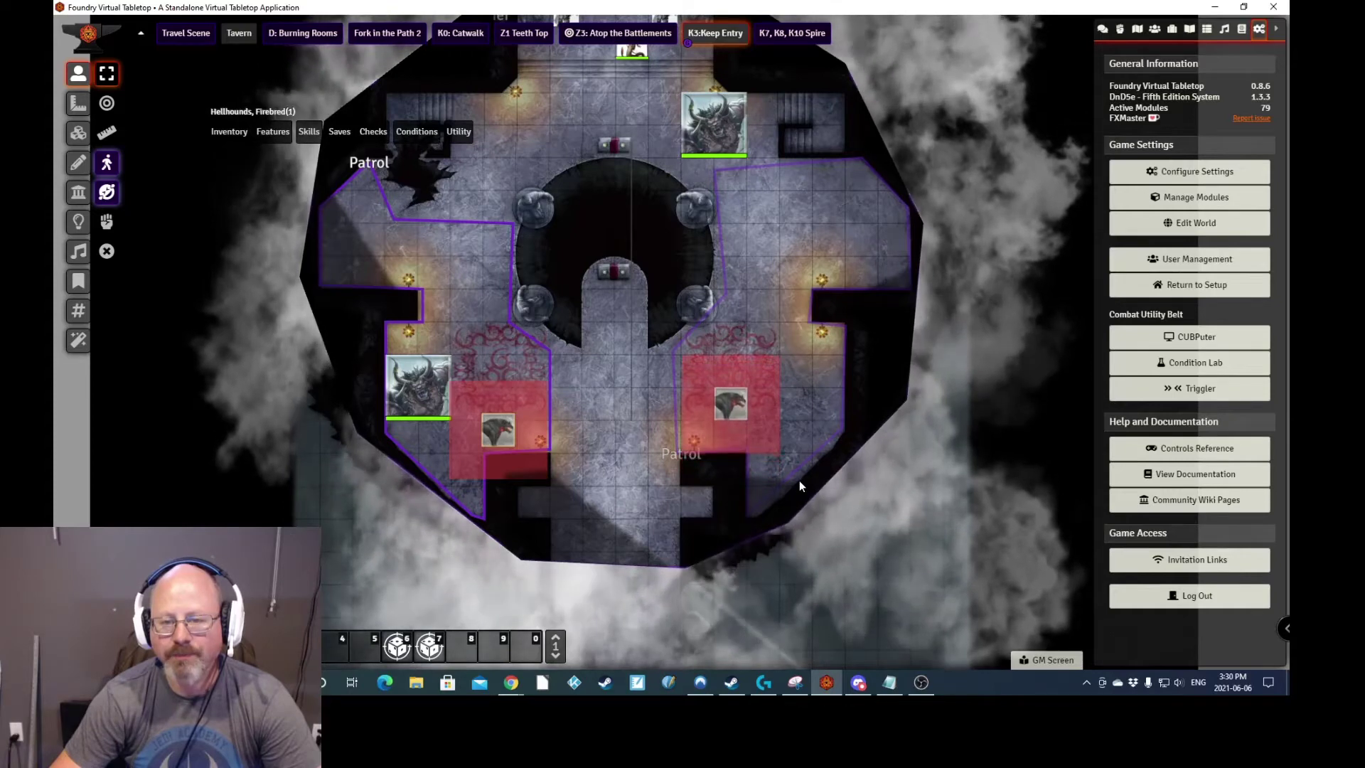
{"action": "left_click", "coordinate": [1155, 29]}
{"action": "left_click", "coordinate": [1125, 155]}
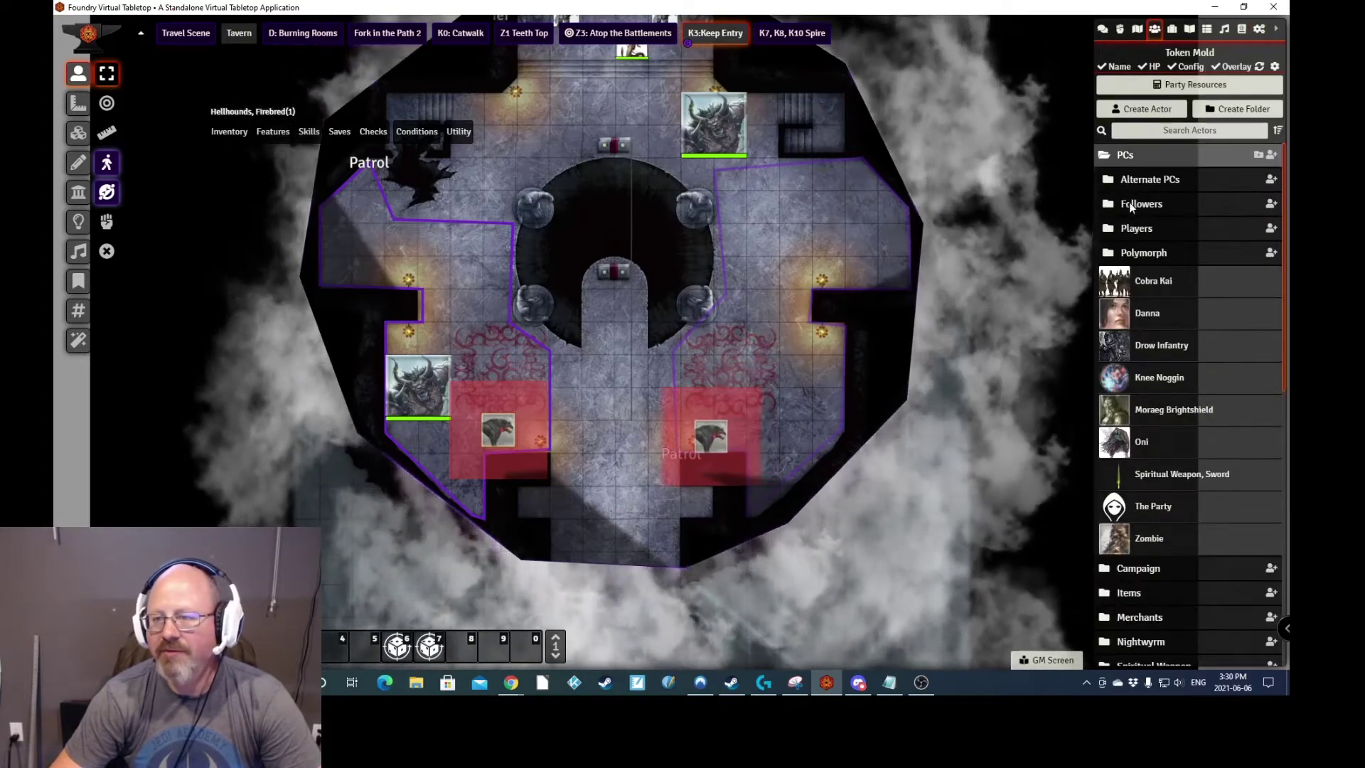
{"action": "left_click_drag", "start_coordinate": [1143, 292], "coordinate": [1082, 390]}
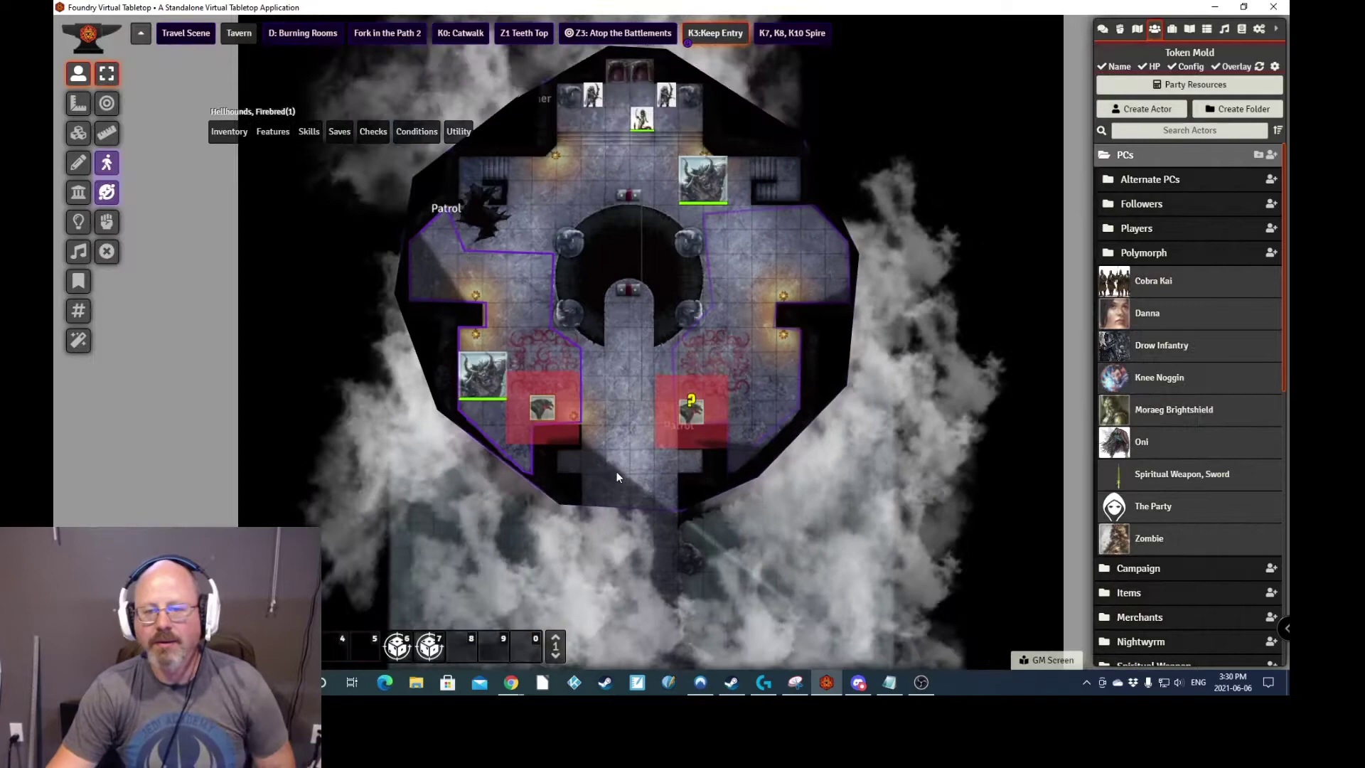
{"action": "scroll", "coordinate": [616, 471], "scroll_direction": "down", "scroll_amount": 2}
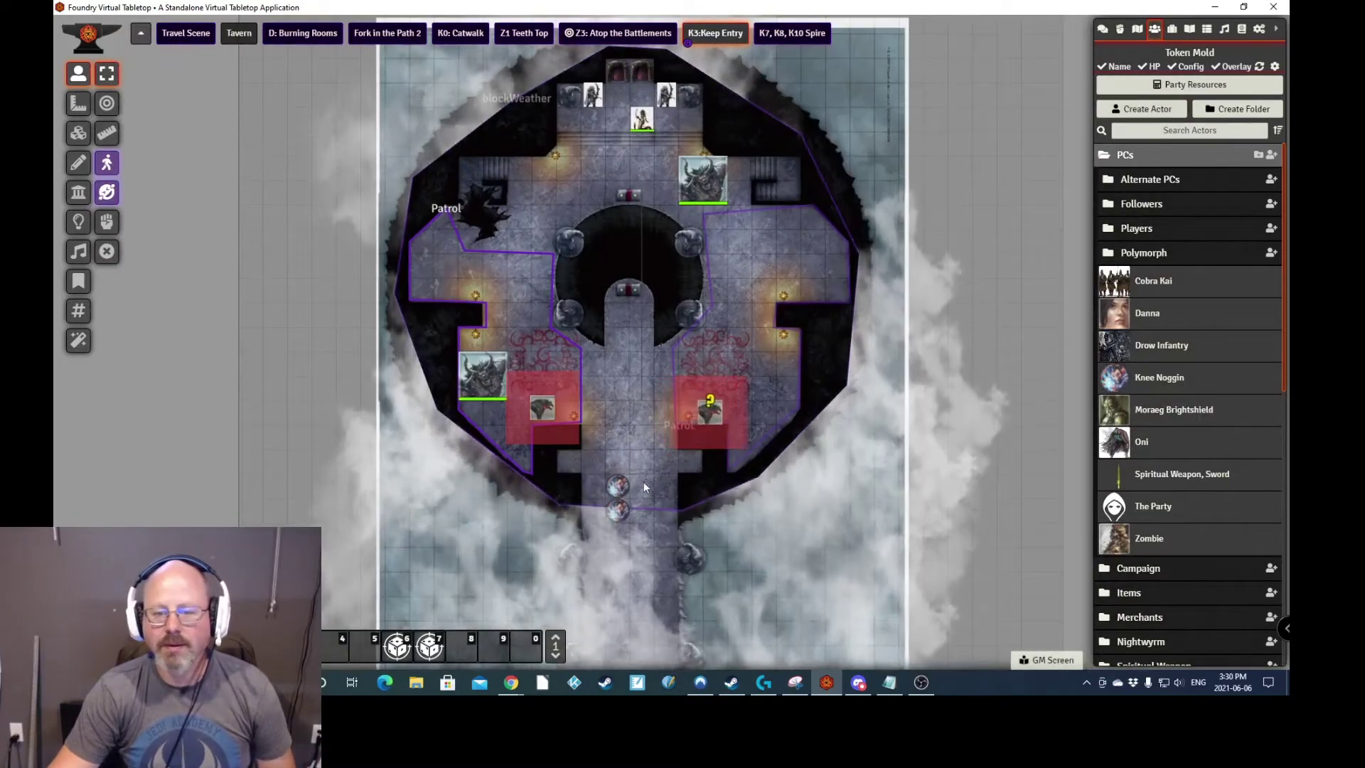
{"action": "key", "text": "Down"}
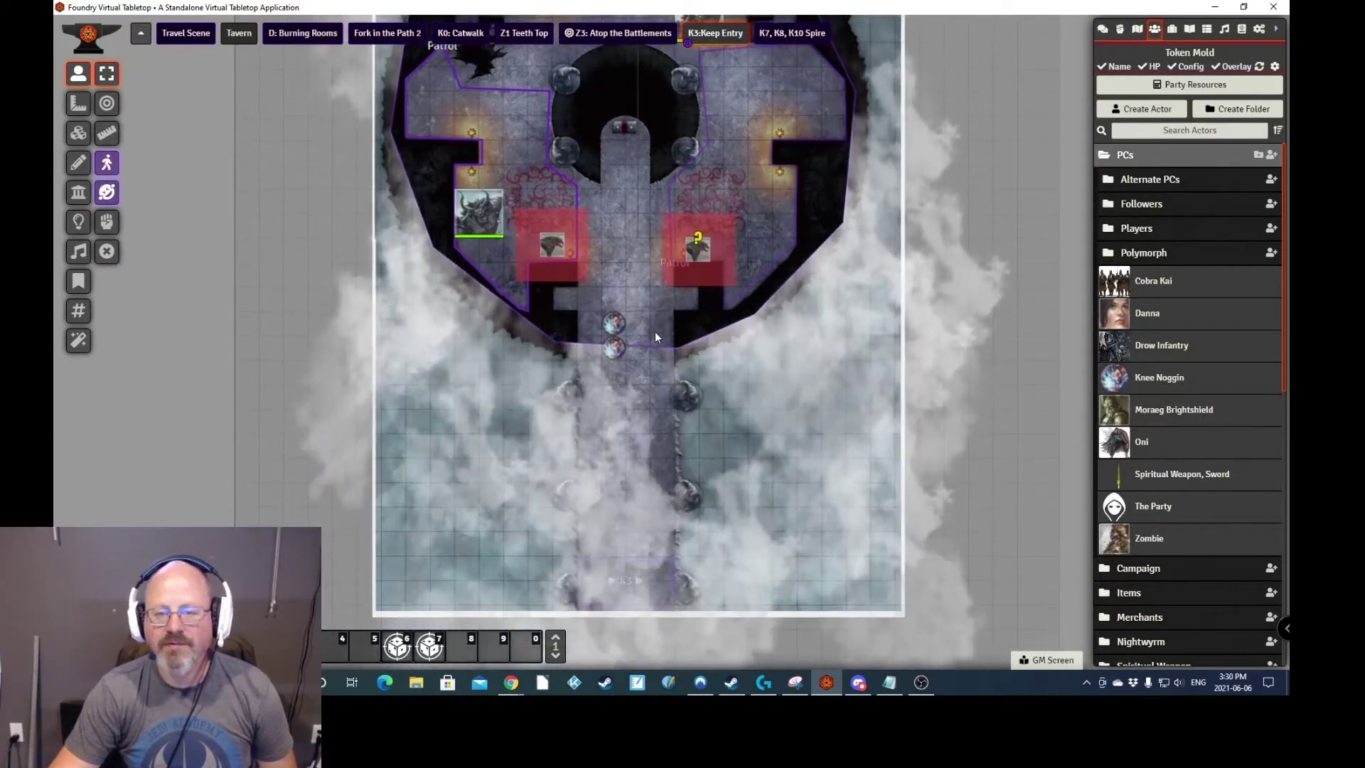
{"action": "scroll", "coordinate": [715, 235], "scroll_direction": "up", "scroll_amount": 5}
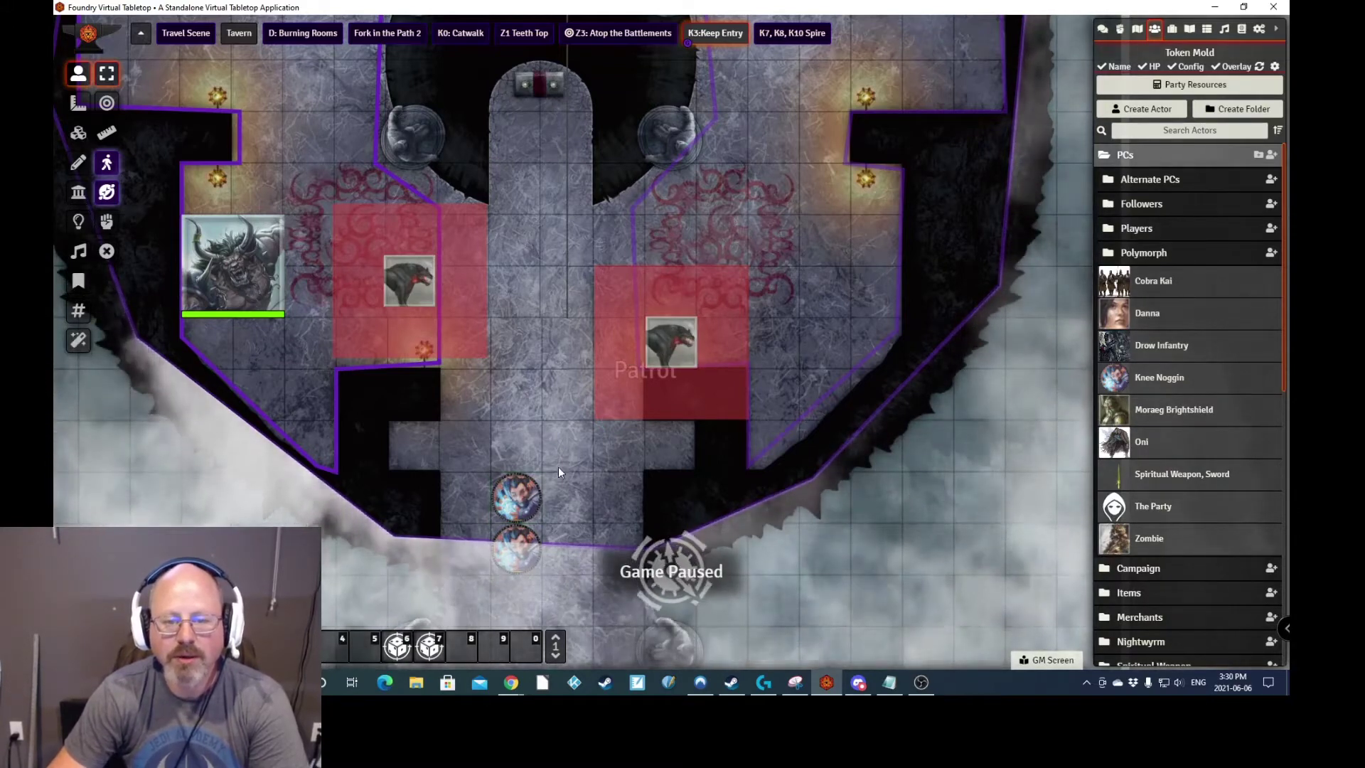
{"action": "left_click", "coordinate": [527, 487]}
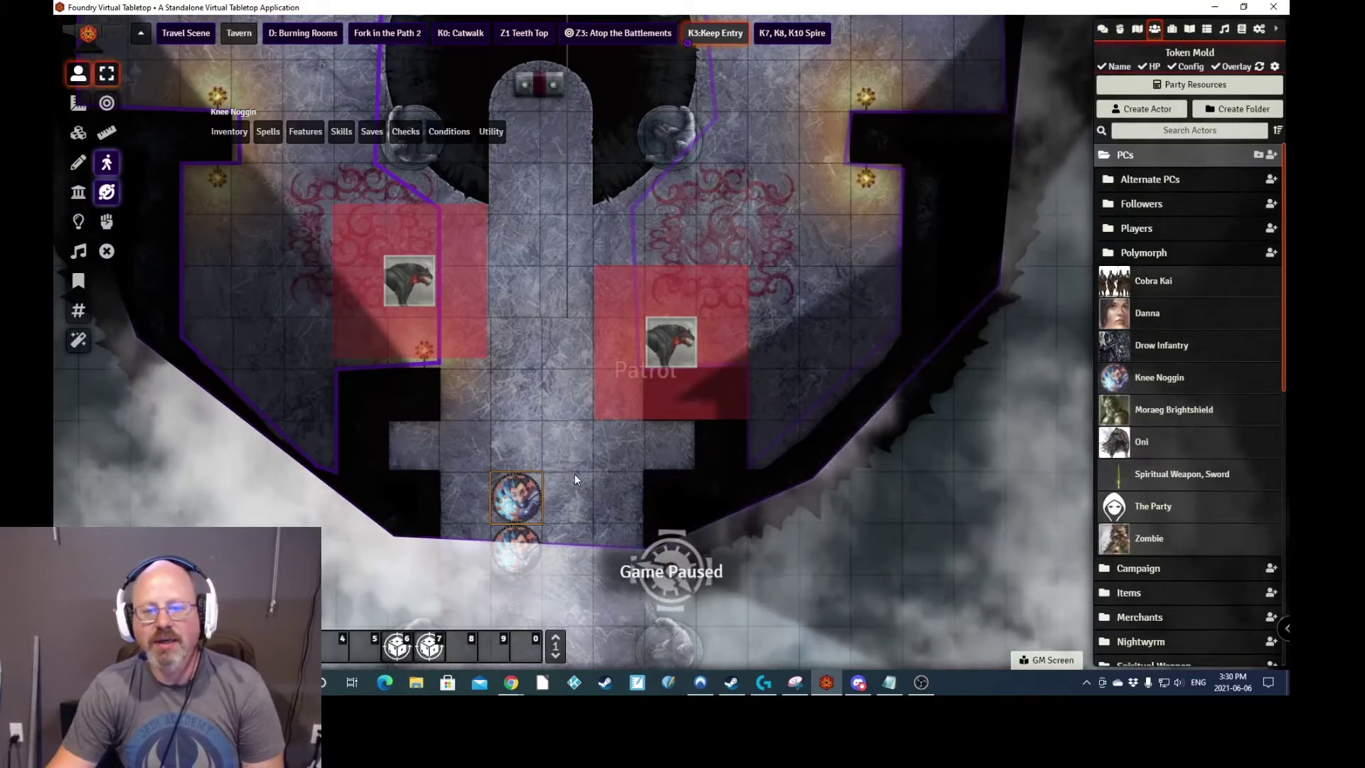
{"action": "left_click", "coordinate": [574, 474]}
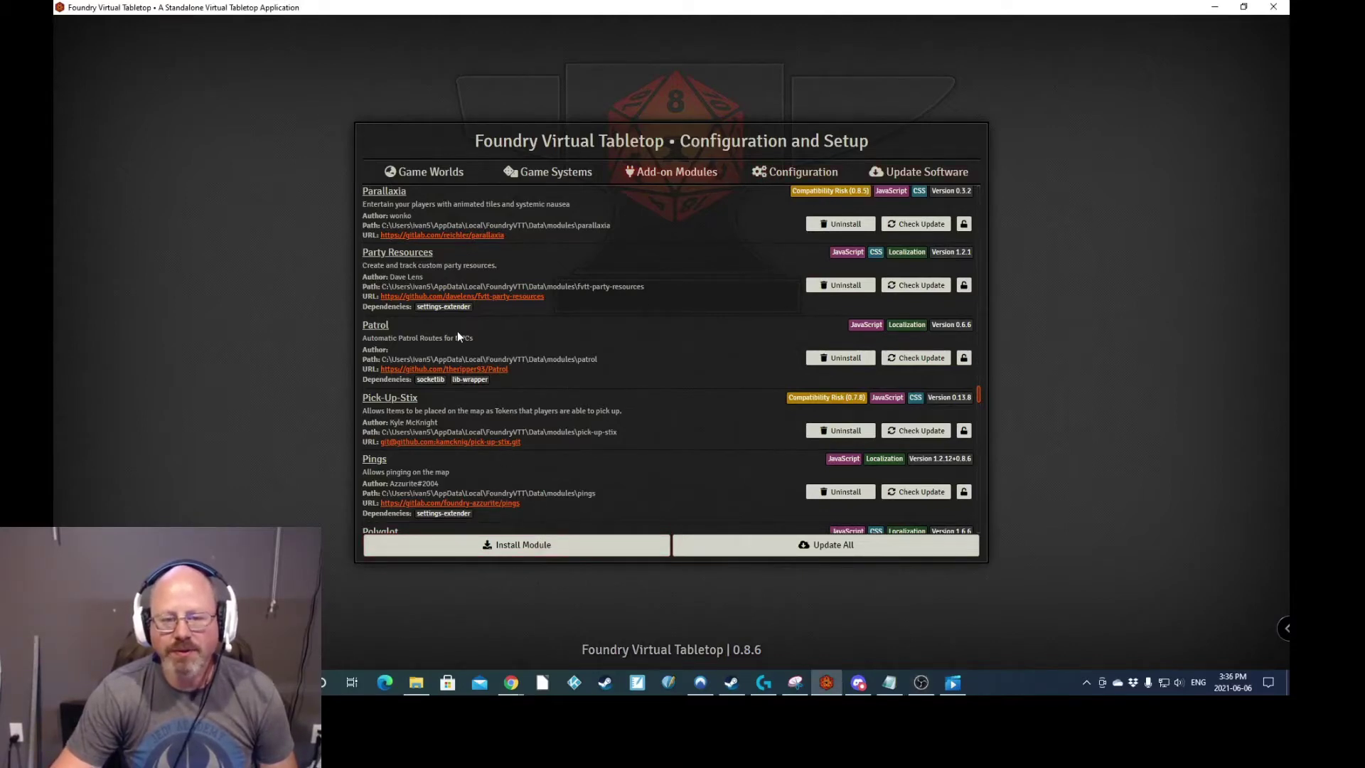
Search the installable module packages for "patrol" and close the package browser.
{"action": "left_click", "coordinate": [529, 551]}
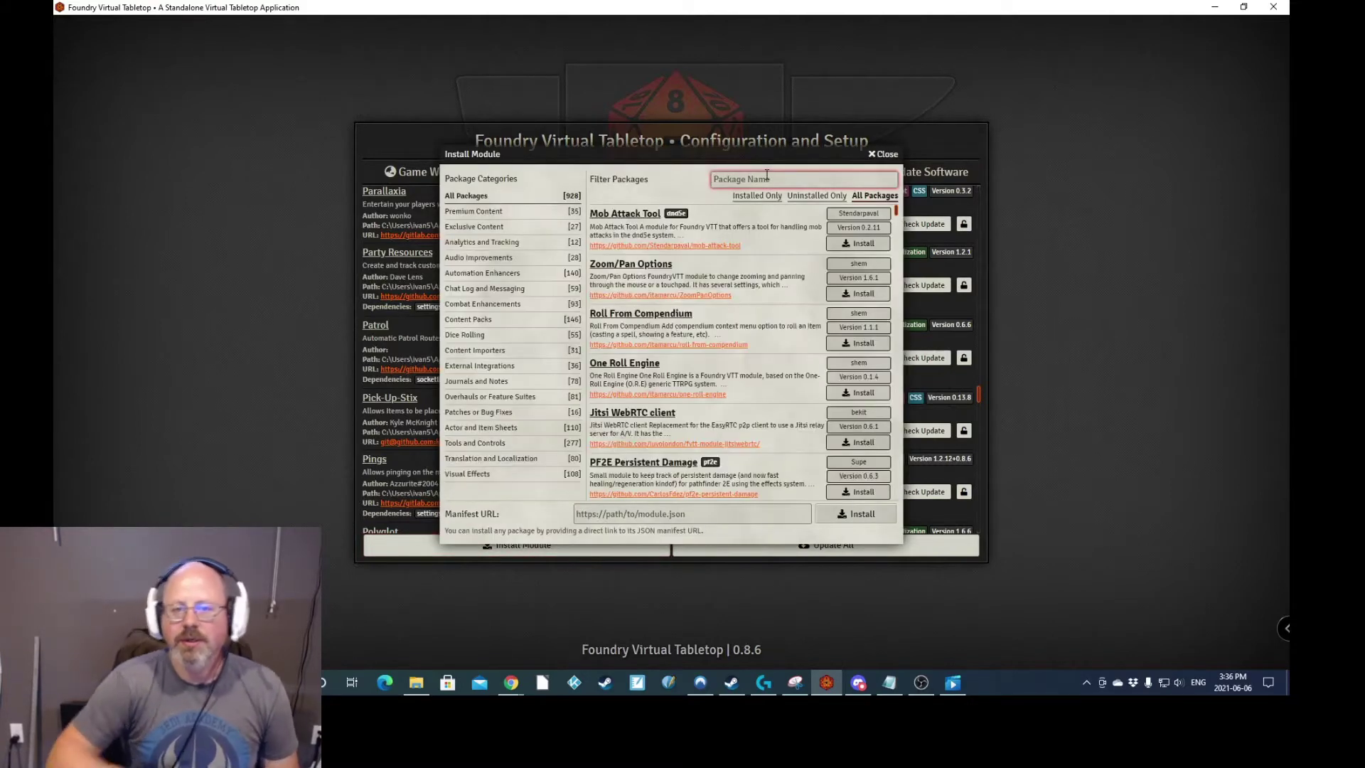
{"action": "type", "text": "pa"}
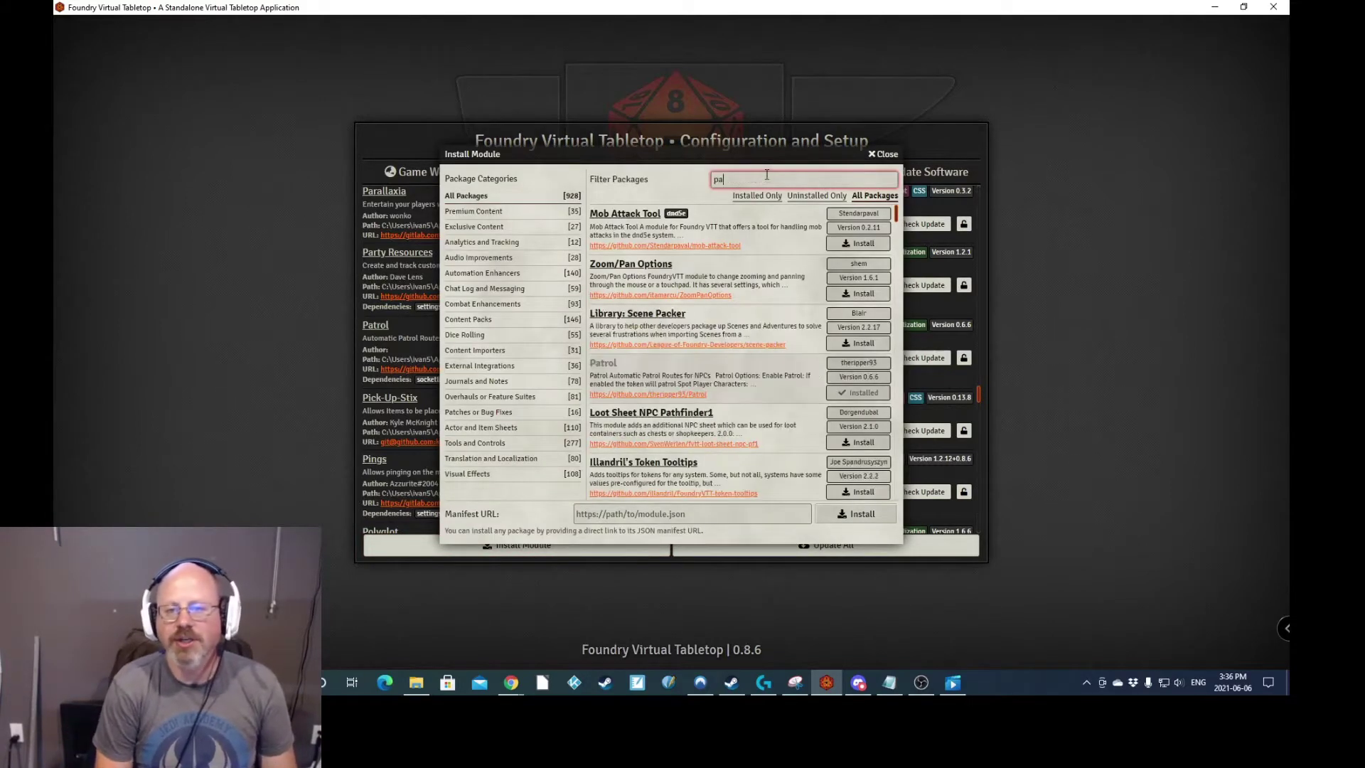
{"action": "type", "text": "trol"}
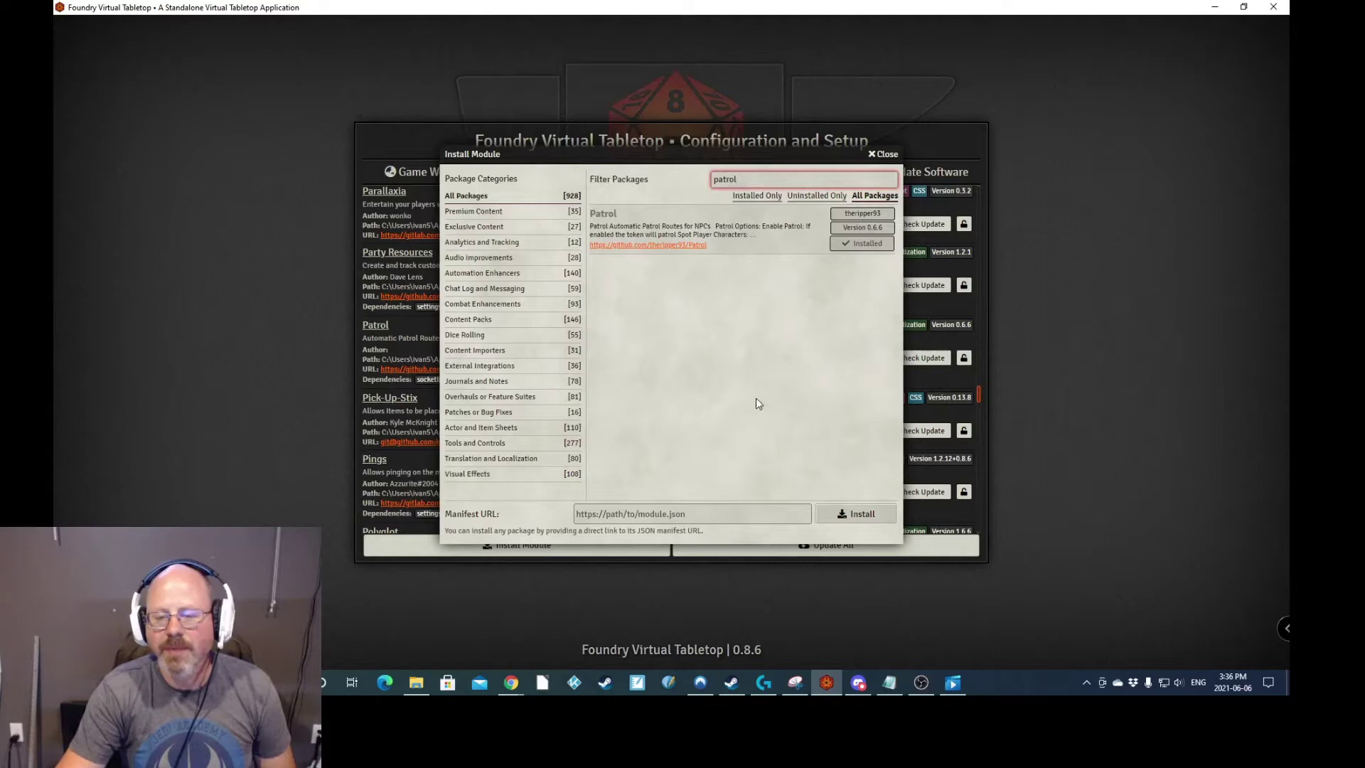
{"action": "left_click", "coordinate": [885, 158]}
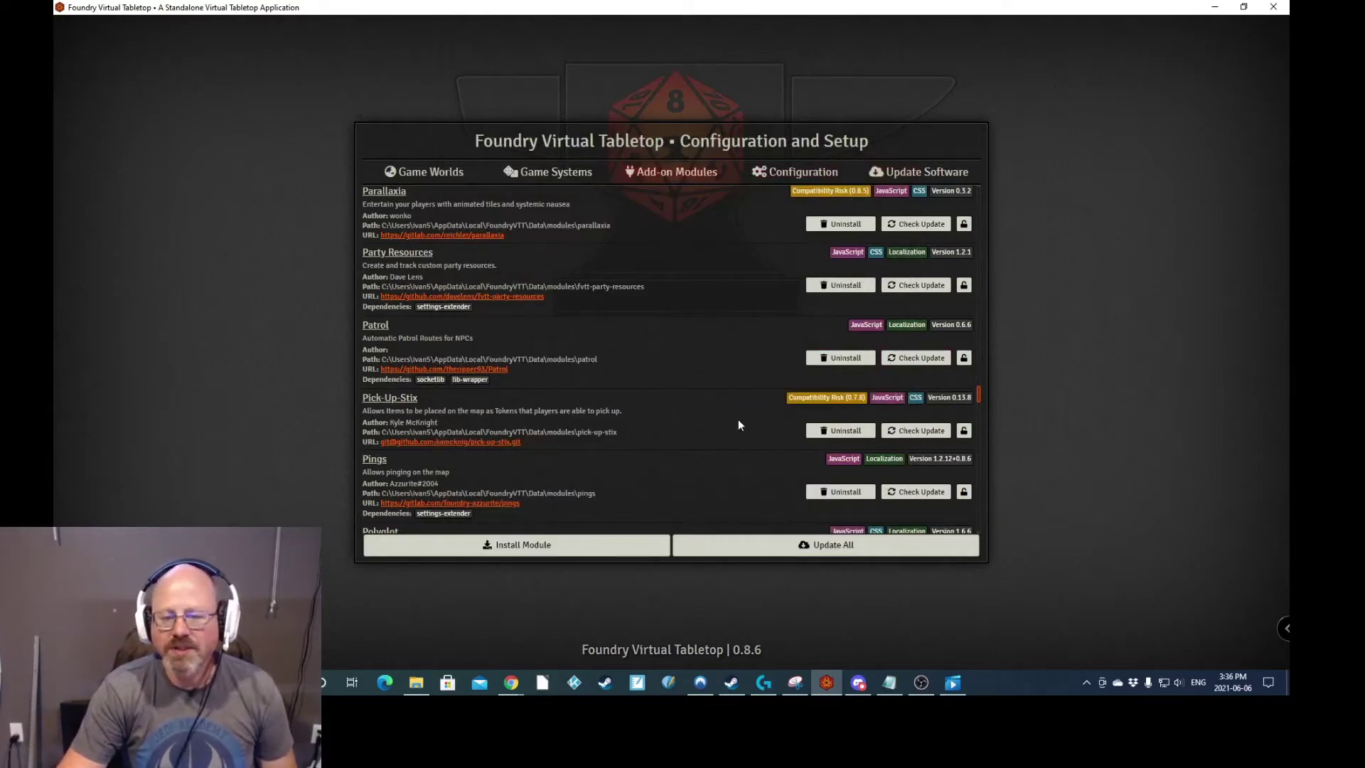
Launch Test World and activate its Patrol Test scene.
{"action": "left_click", "coordinate": [452, 174]}
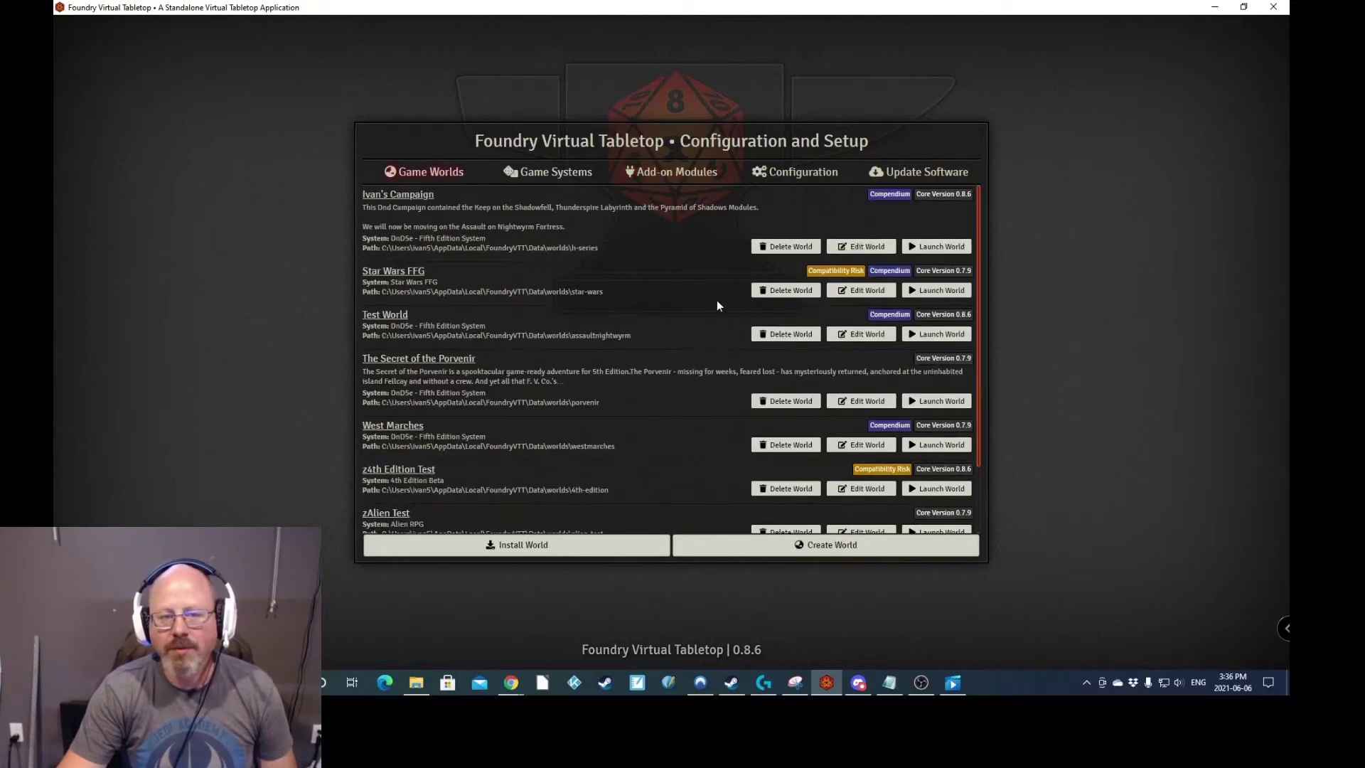
{"action": "left_click", "coordinate": [927, 334]}
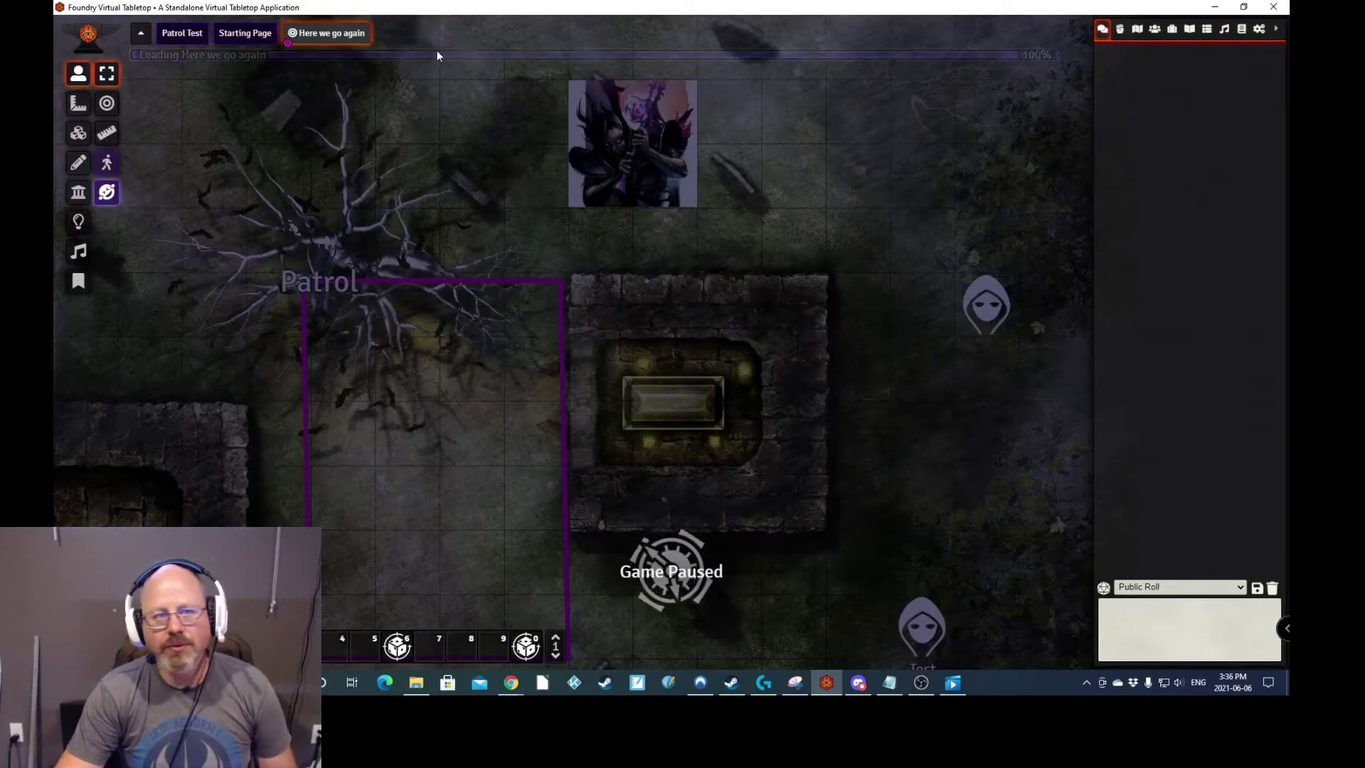
{"action": "left_click", "coordinate": [242, 36]}
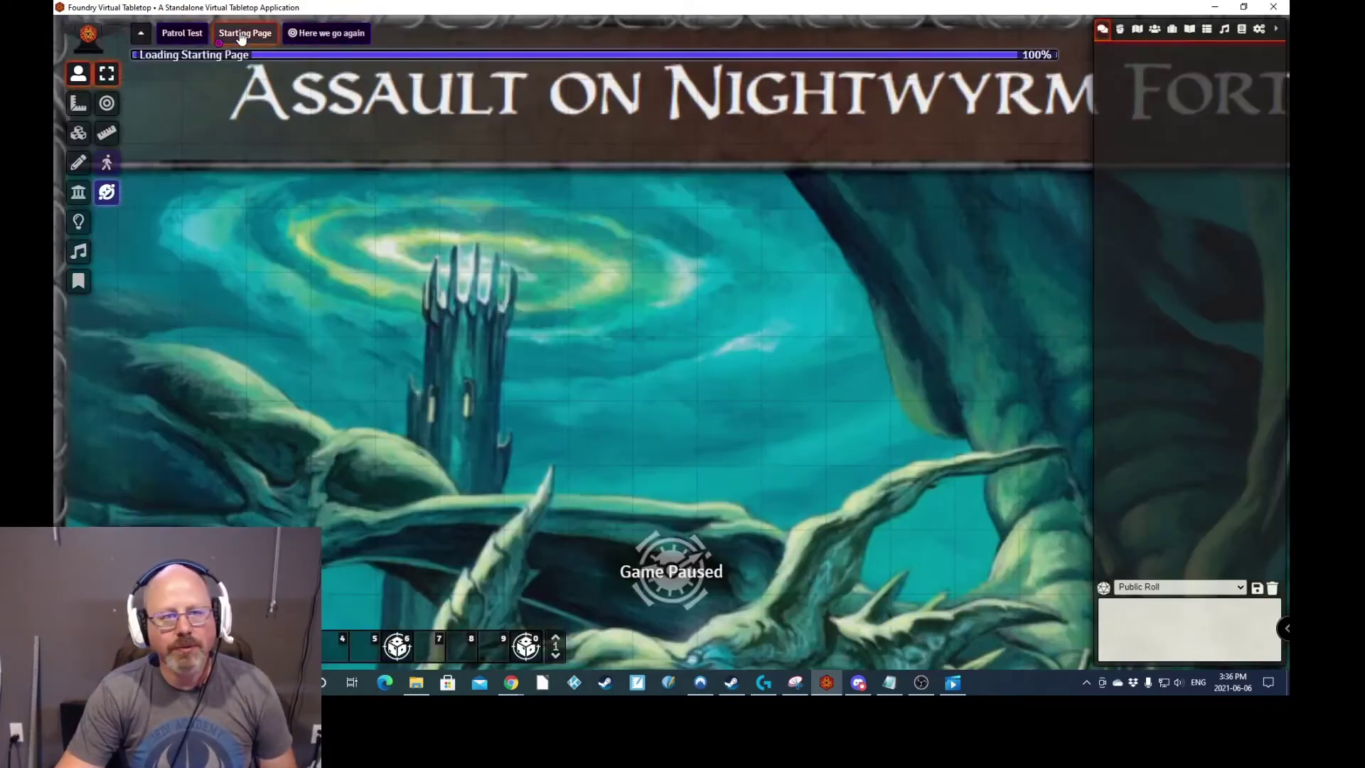
{"action": "left_click", "coordinate": [200, 36]}
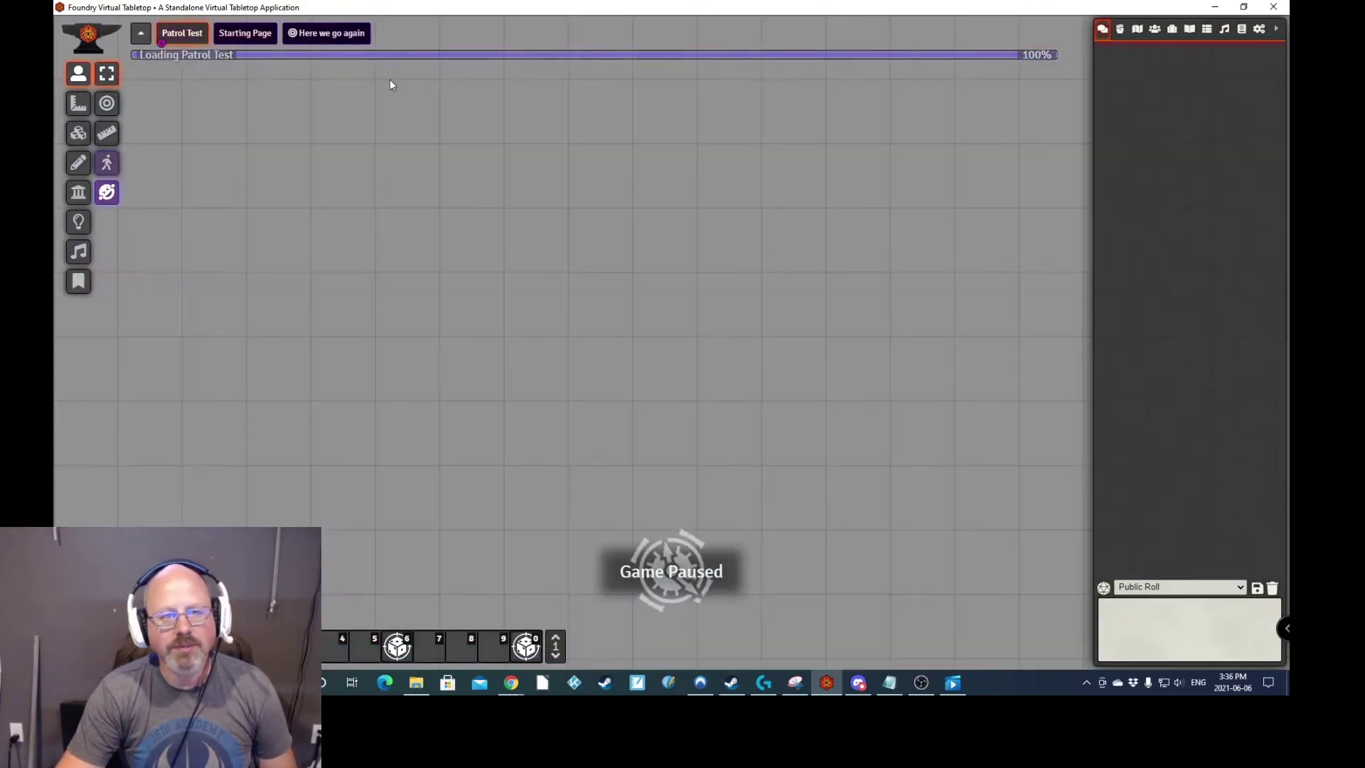
{"action": "right_click", "coordinate": [196, 39]}
{"action": "left_click", "coordinate": [196, 53]}
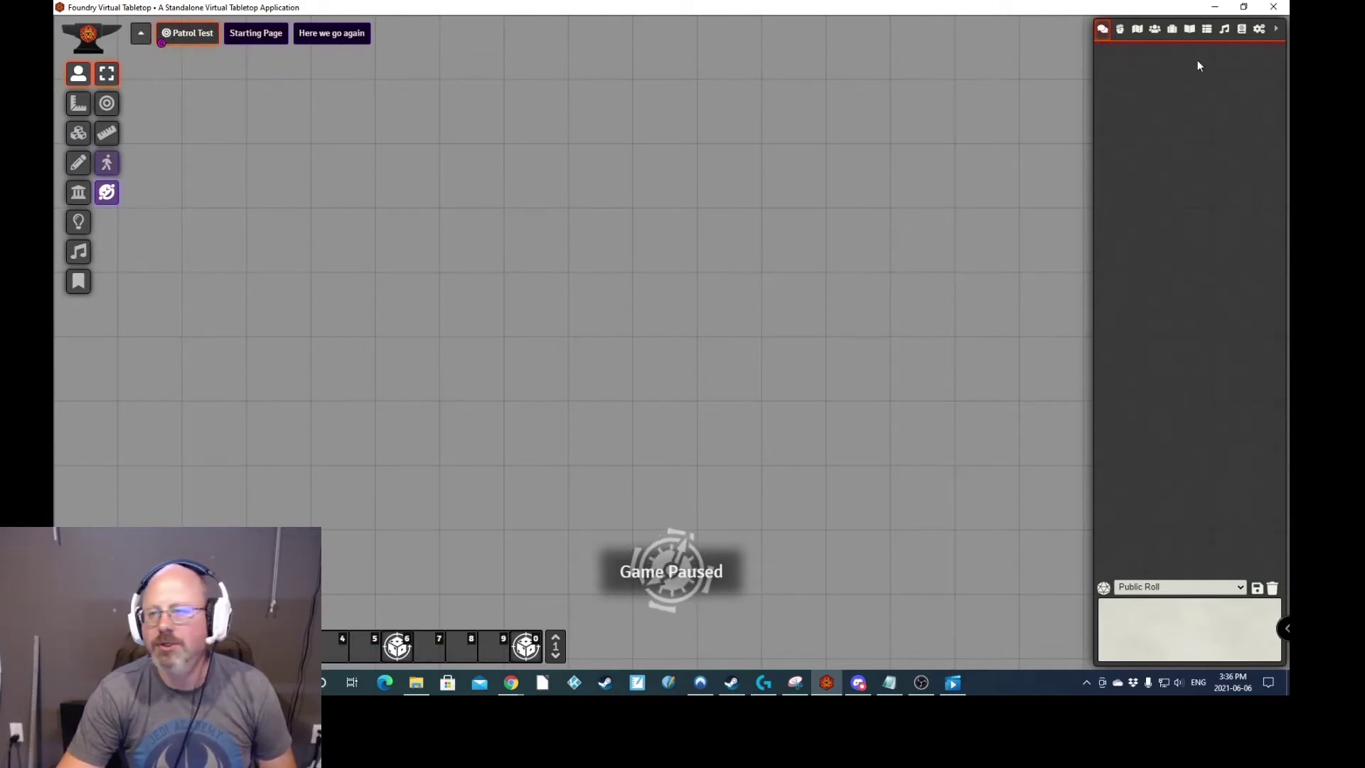
Toggle the Patrol module off and back on in the world's module list, keeping its dependencies enabled, and save the module settings.
{"action": "left_click", "coordinate": [1258, 30]}
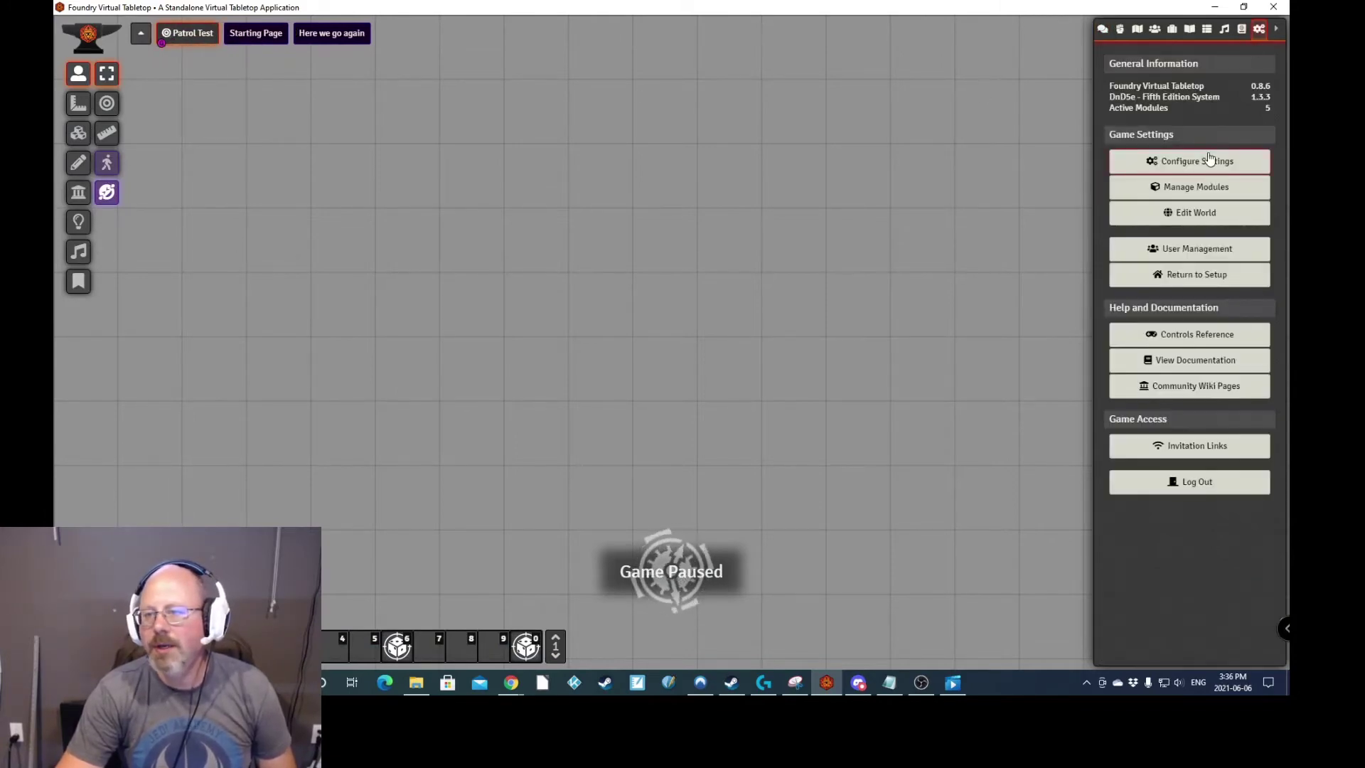
{"action": "left_click", "coordinate": [1199, 187]}
{"action": "scroll", "coordinate": [606, 340], "scroll_direction": "down", "scroll_amount": 10}
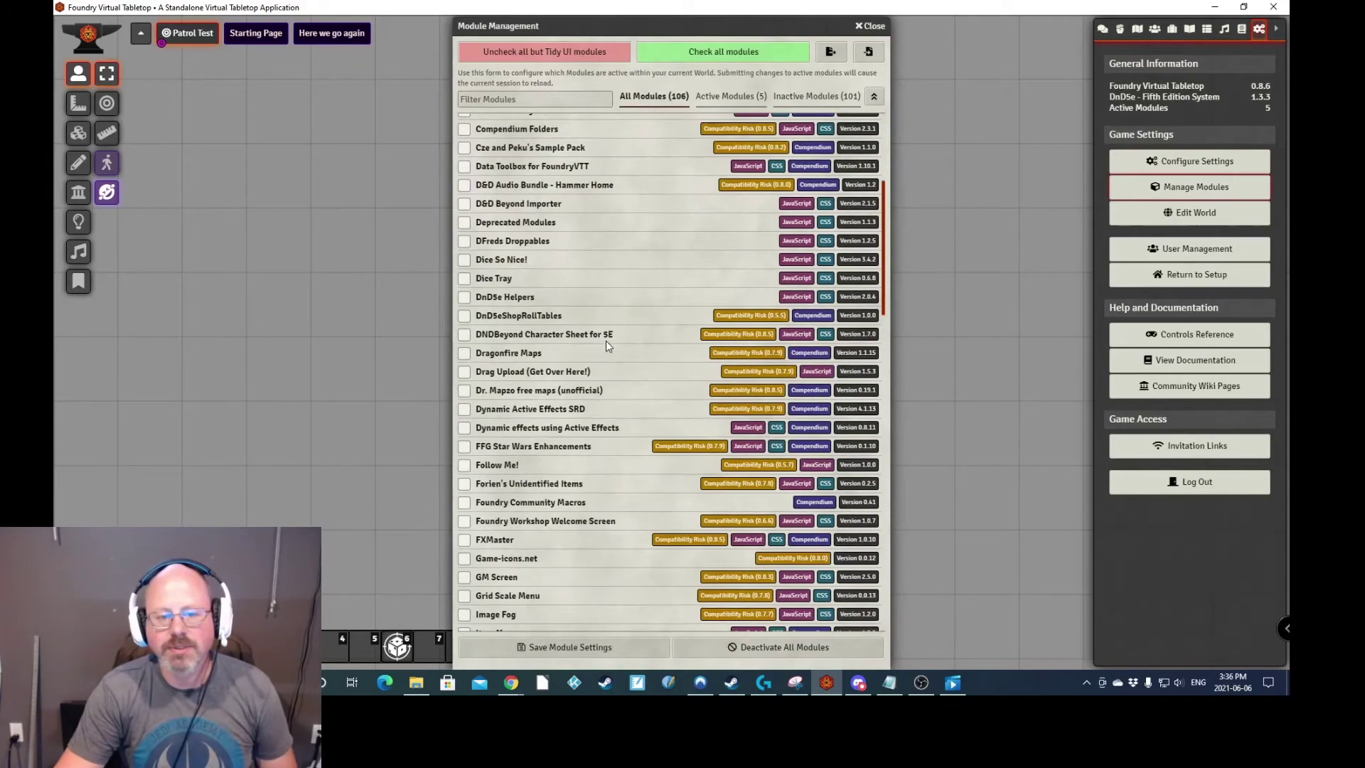
{"action": "scroll", "coordinate": [606, 340], "scroll_direction": "down", "scroll_amount": 4}
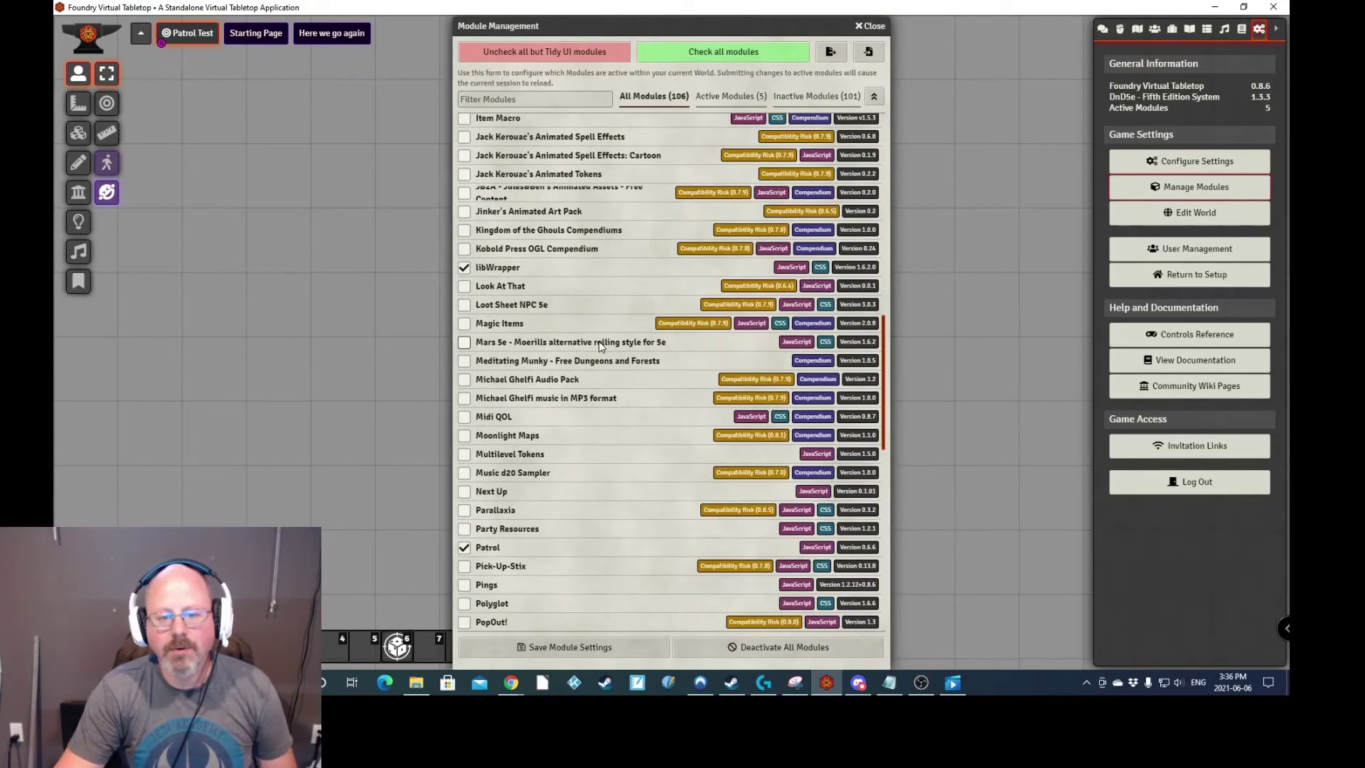
{"action": "scroll", "coordinate": [481, 498], "scroll_direction": "down", "scroll_amount": 3}
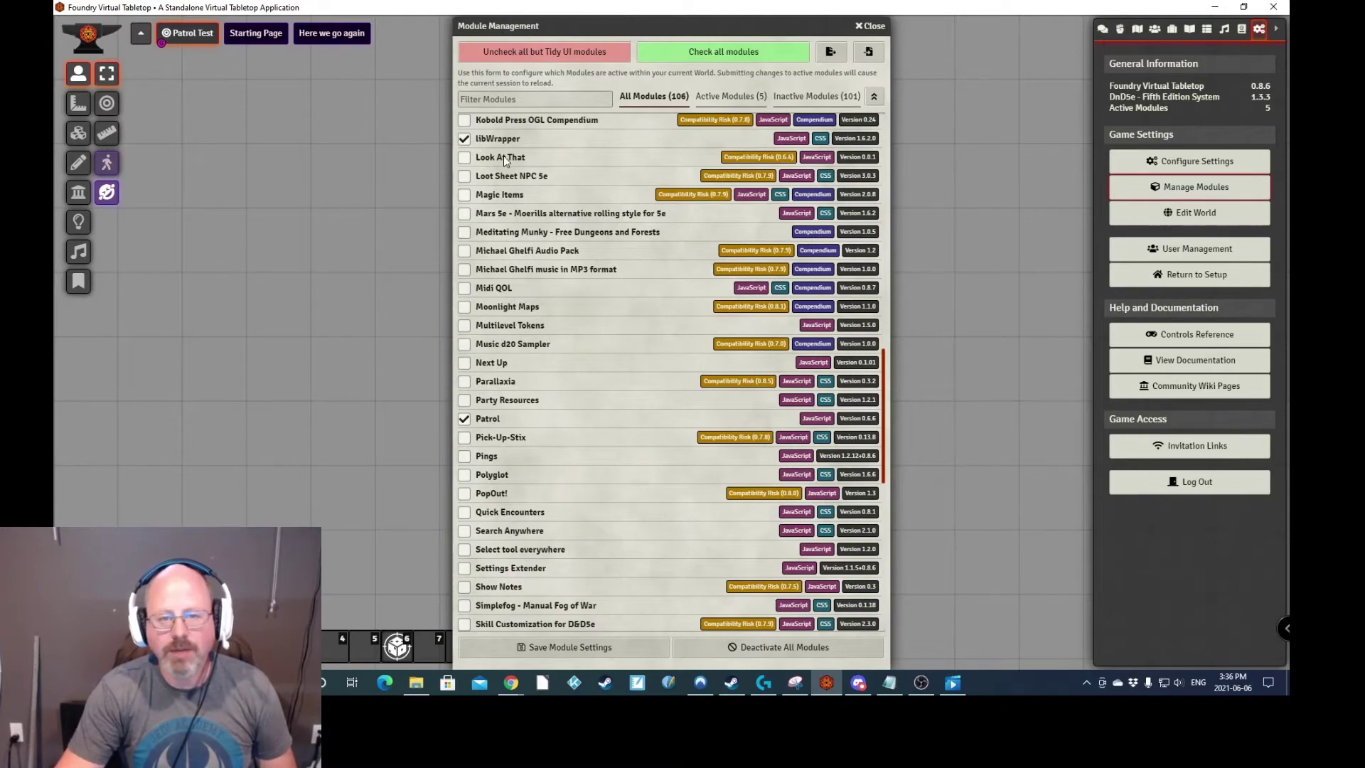
{"action": "scroll", "coordinate": [544, 299], "scroll_direction": "down", "scroll_amount": 3}
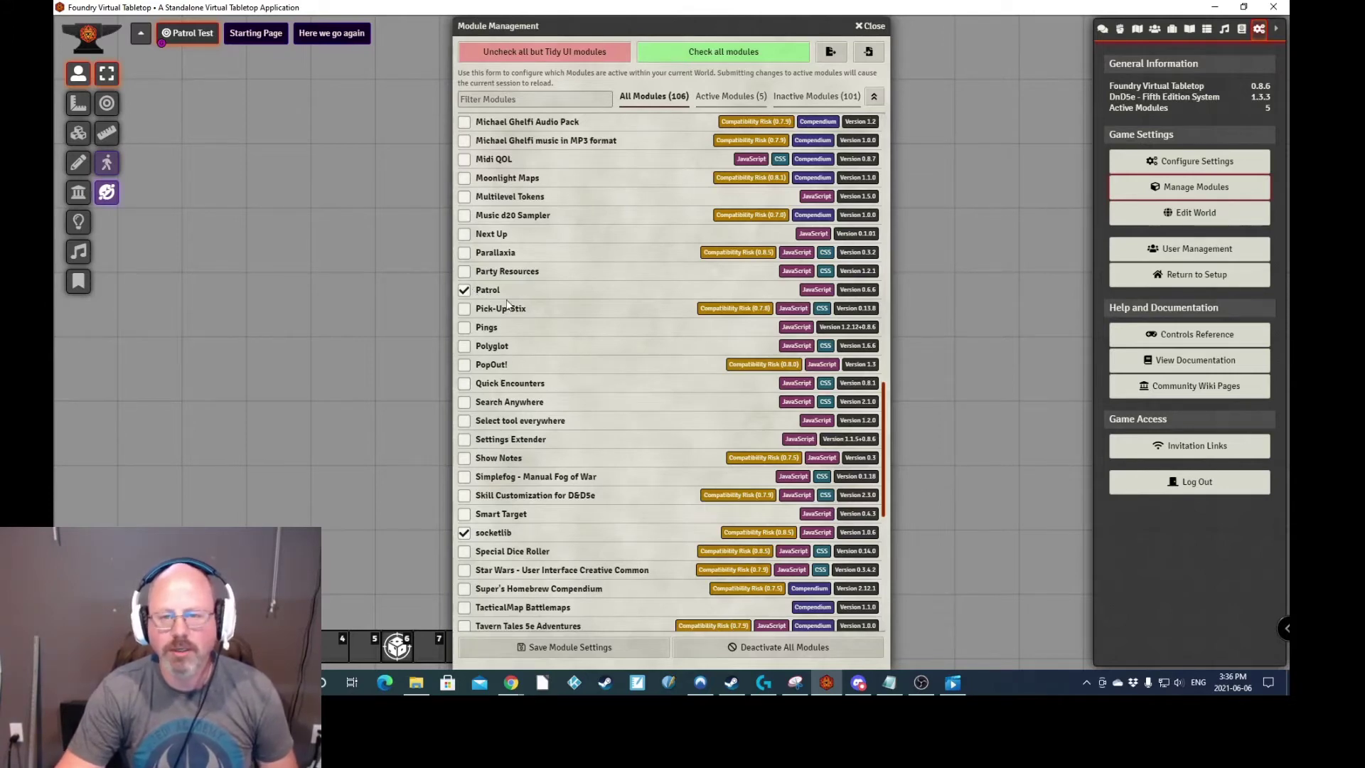
{"action": "left_click", "coordinate": [464, 289]}
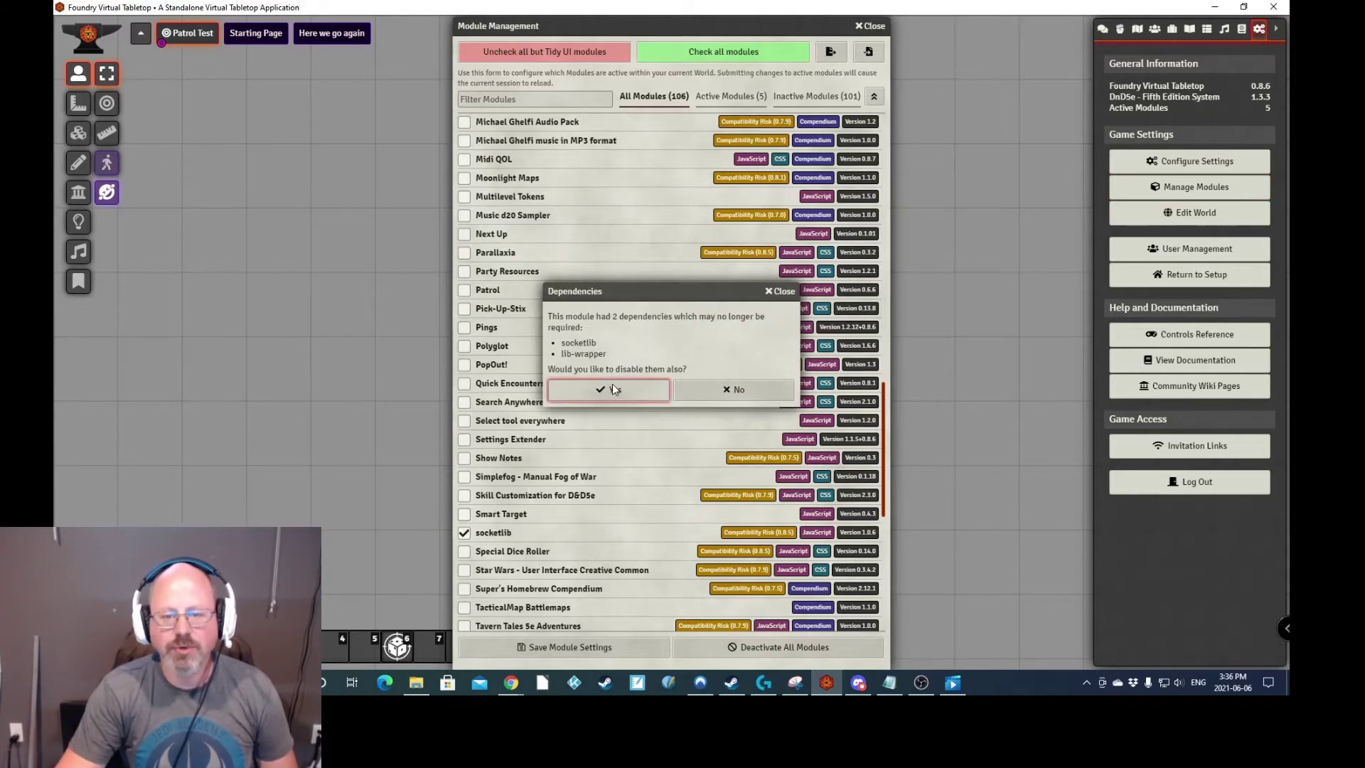
{"action": "left_click", "coordinate": [749, 392]}
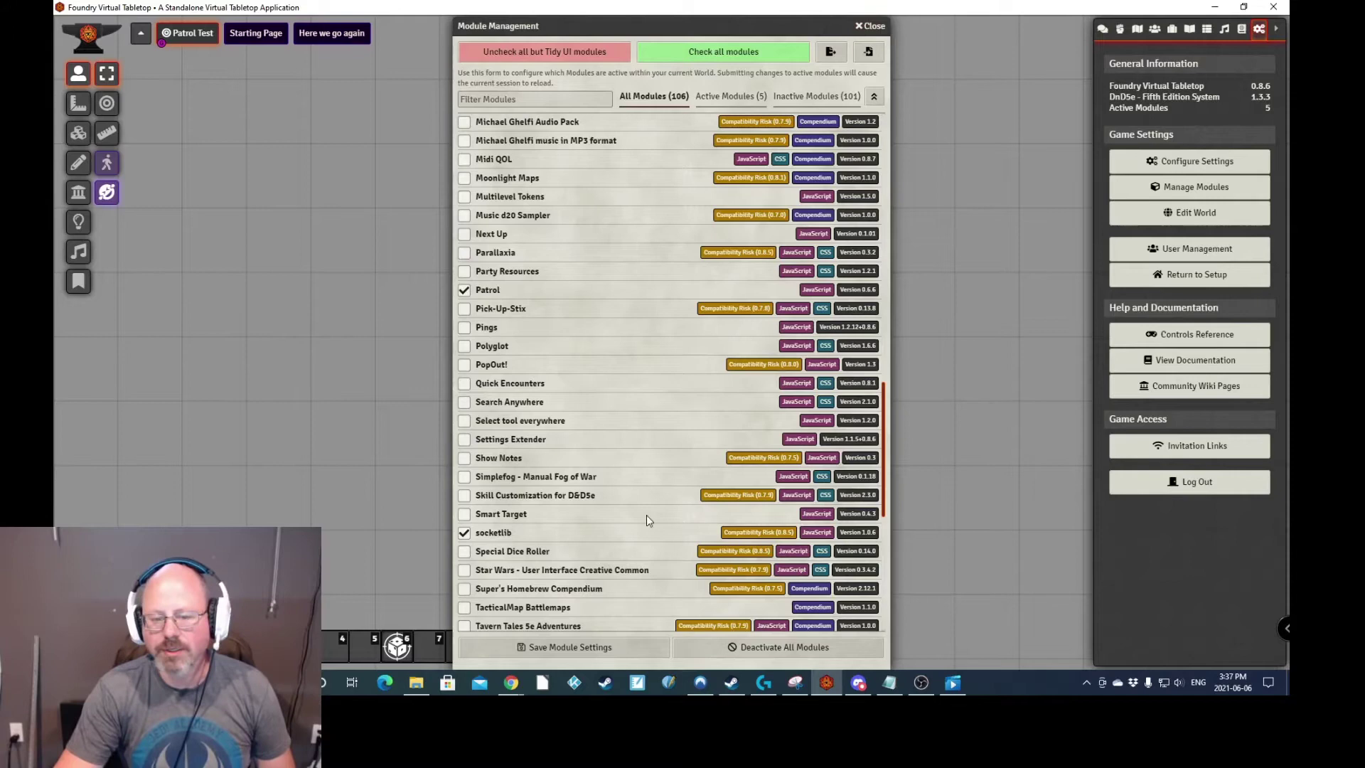
{"action": "left_click", "coordinate": [596, 647]}
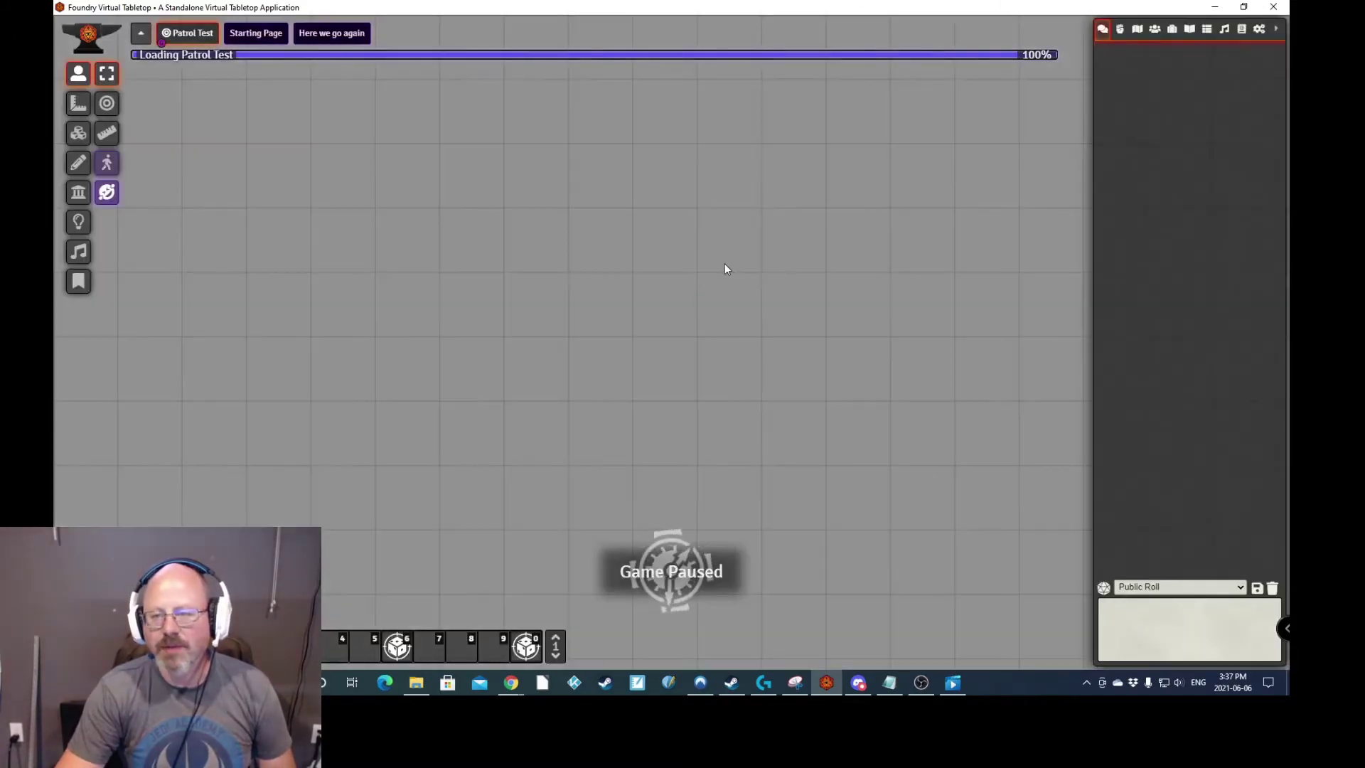
Place a Monster token on the Patrol Test scene and set its name to display Always for Everyone.
{"action": "left_click", "coordinate": [1153, 30]}
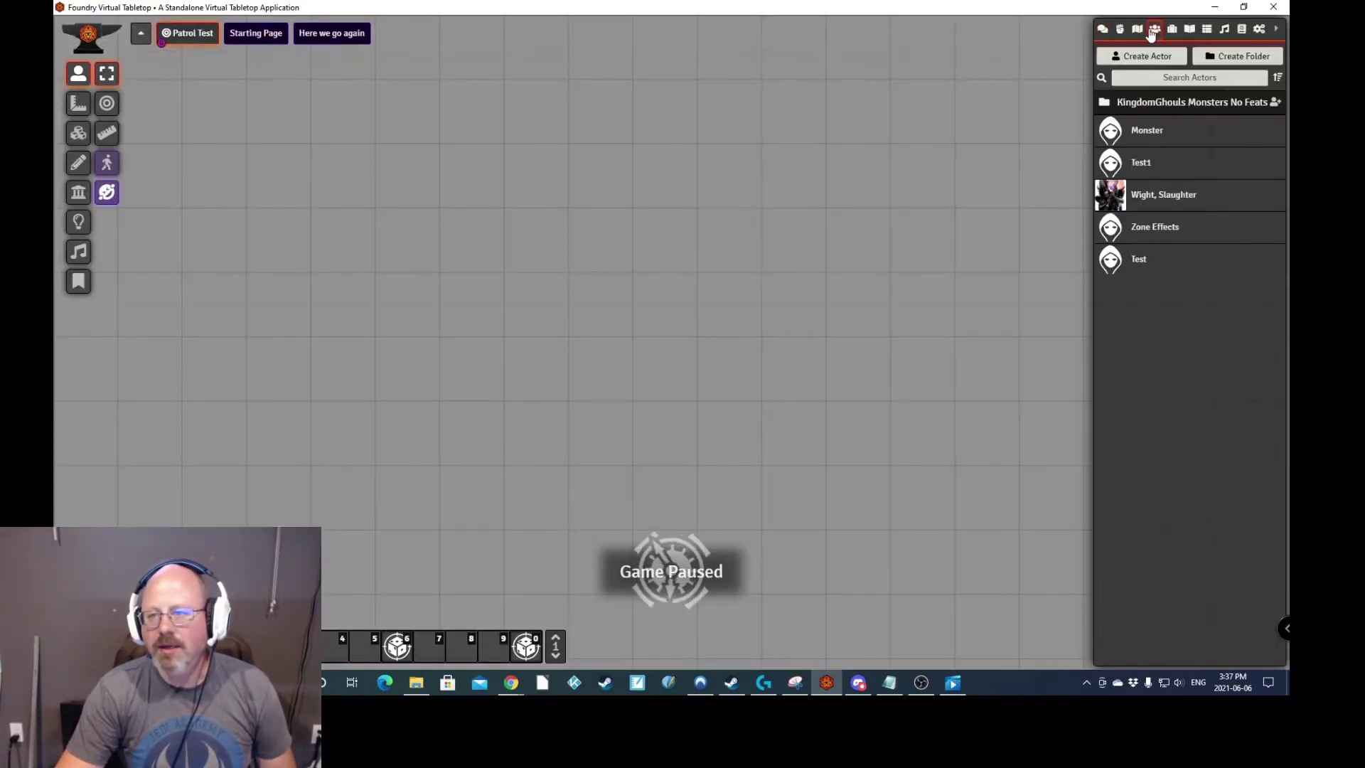
{"action": "left_click_drag", "start_coordinate": [880, 232], "coordinate": [676, 323]}
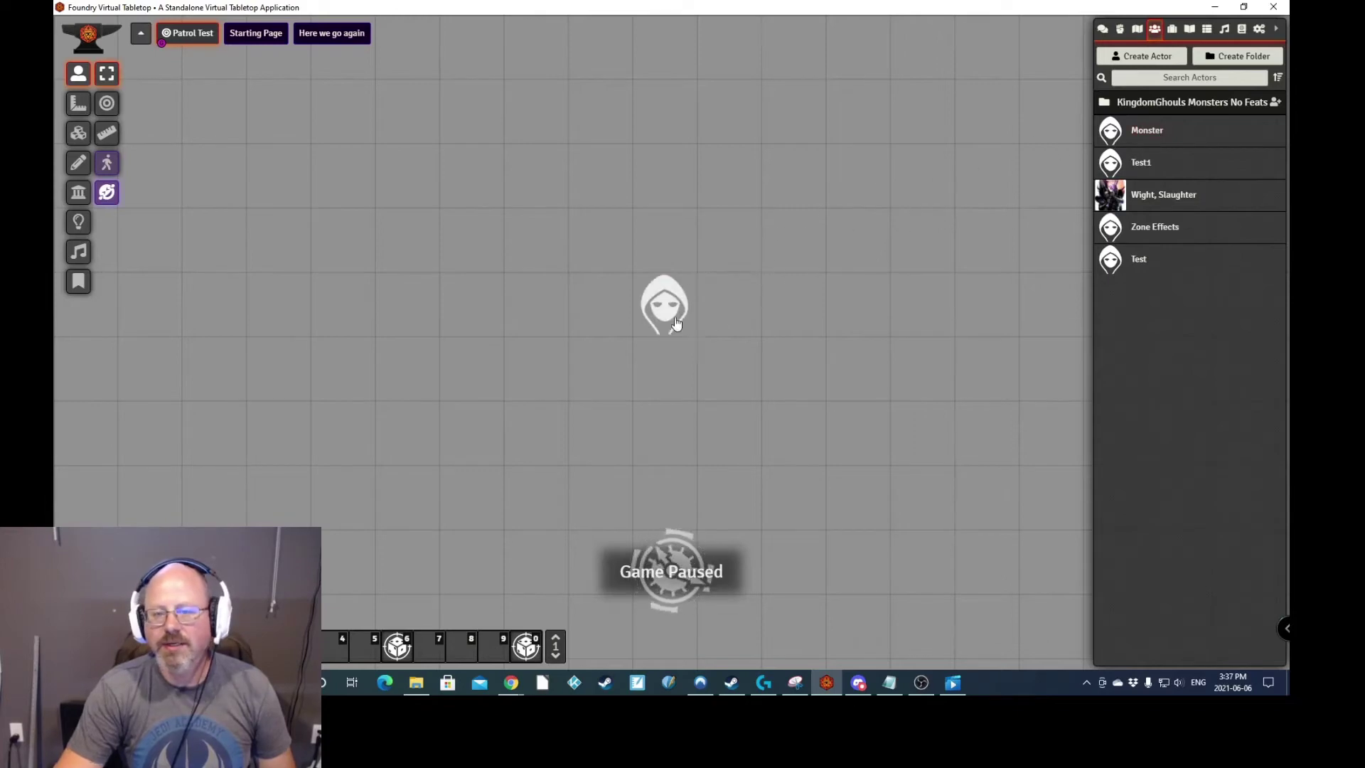
{"action": "double_click", "coordinate": [677, 322]}
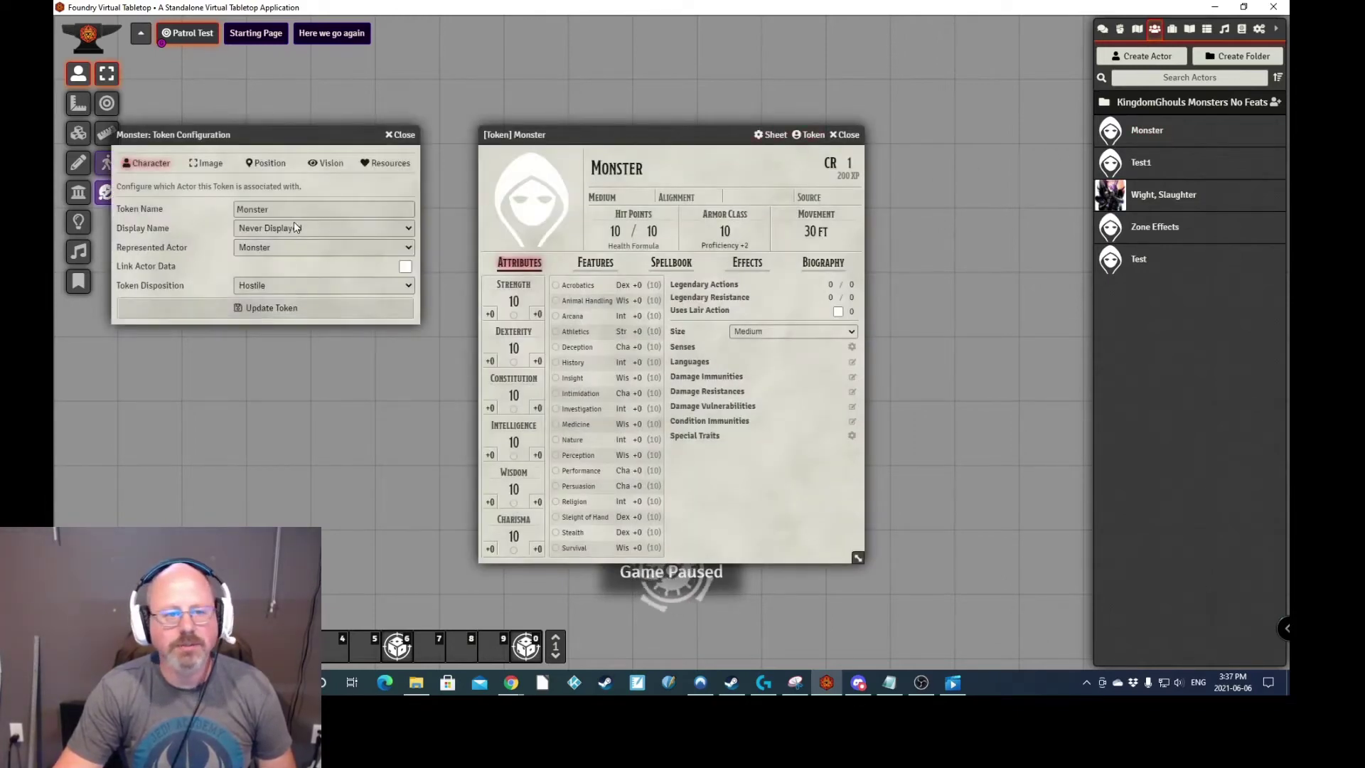
{"action": "left_click", "coordinate": [296, 227]}
{"action": "left_click", "coordinate": [281, 296]}
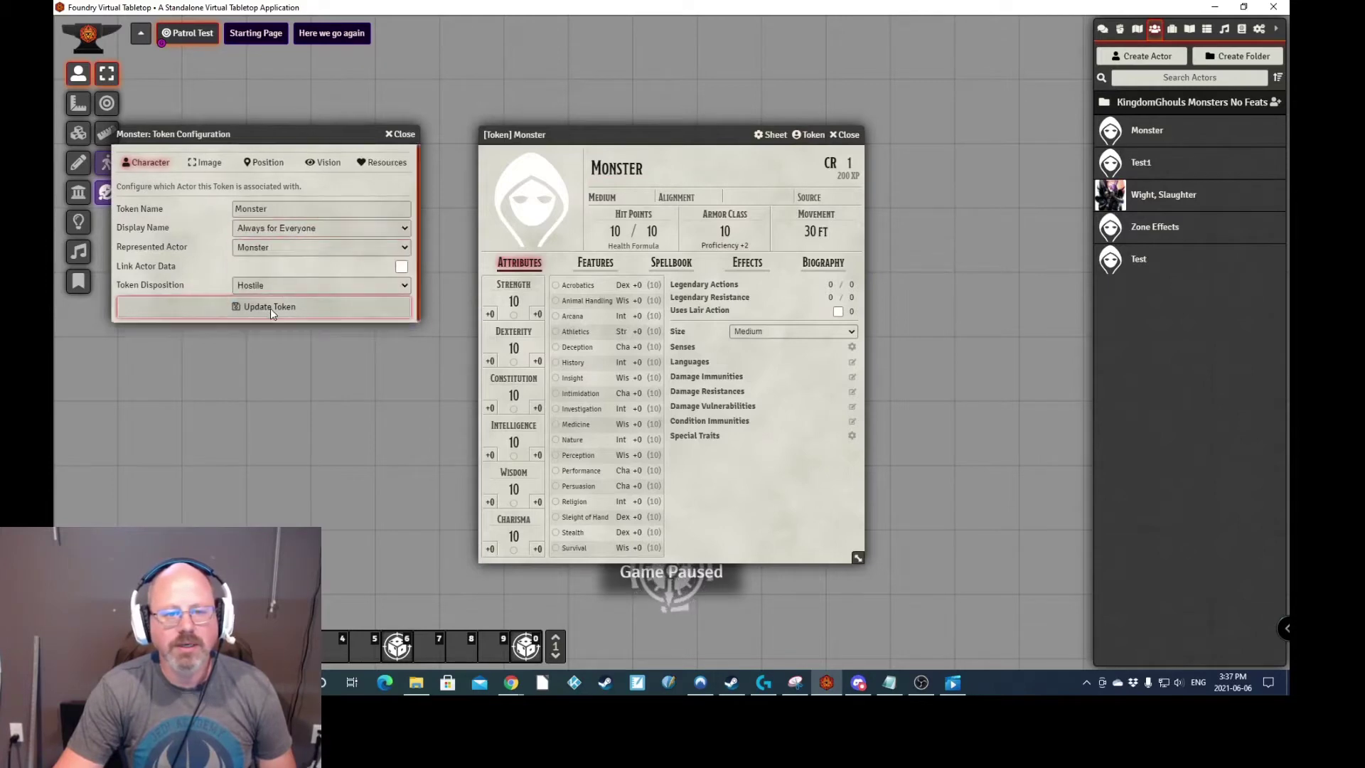
{"action": "left_click", "coordinate": [270, 306]}
{"action": "left_click", "coordinate": [844, 136]}
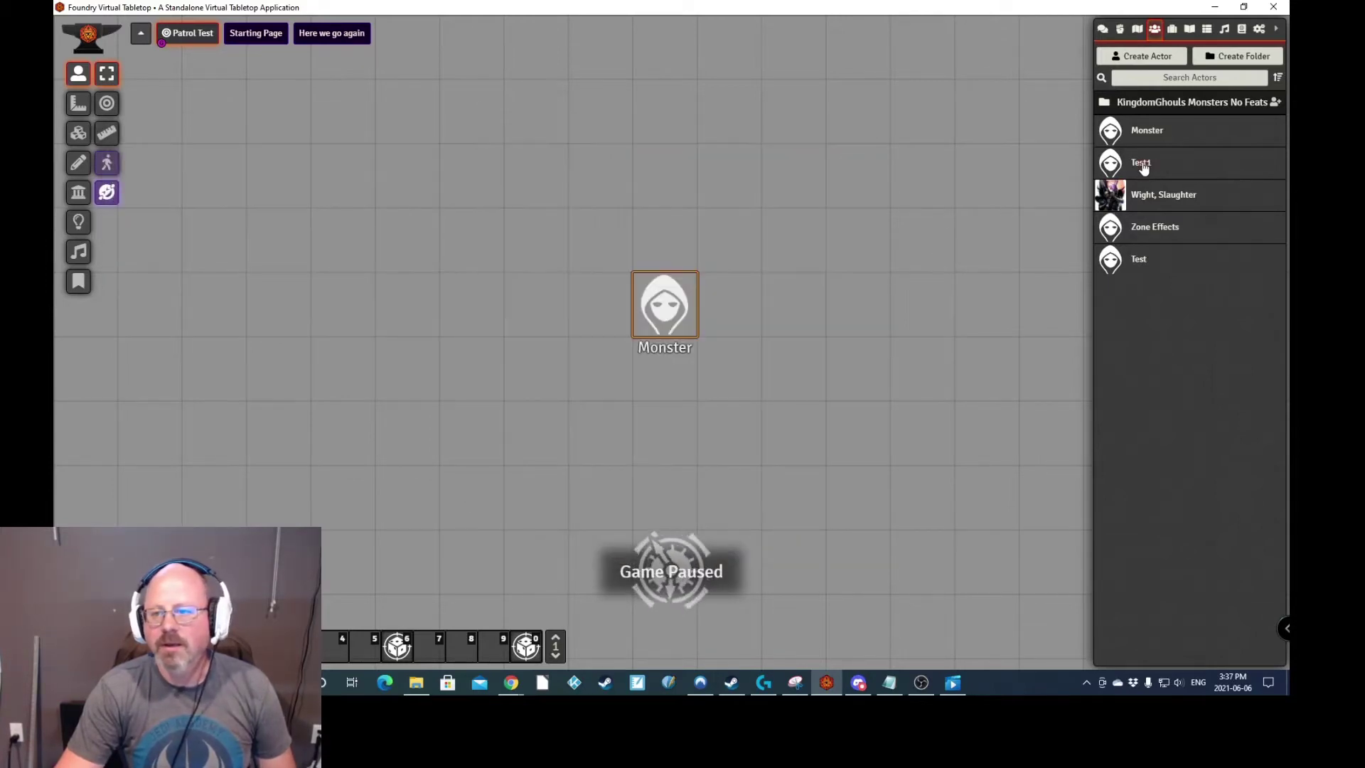
Place a Test token on the scene several squares to the left of the Monster token.
{"action": "left_click", "coordinate": [1139, 260]}
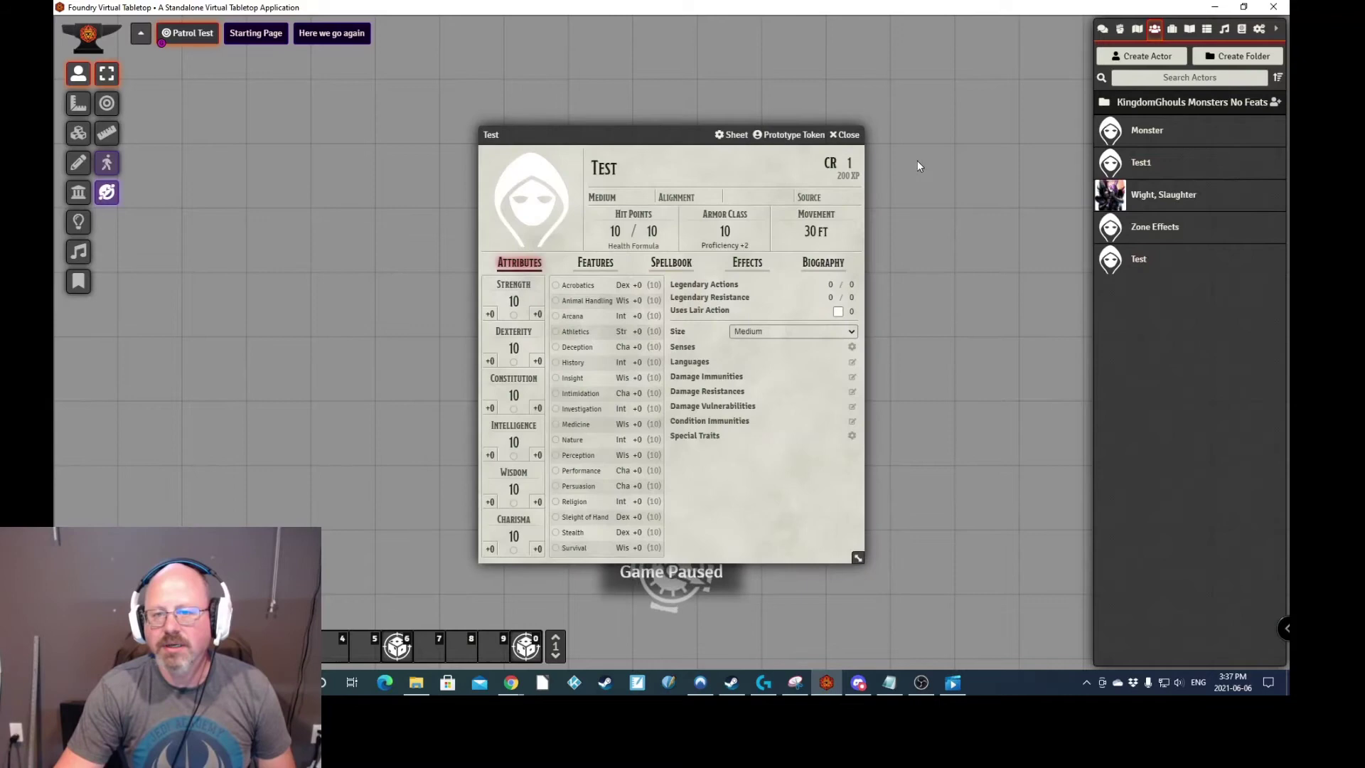
{"action": "left_click", "coordinate": [847, 136]}
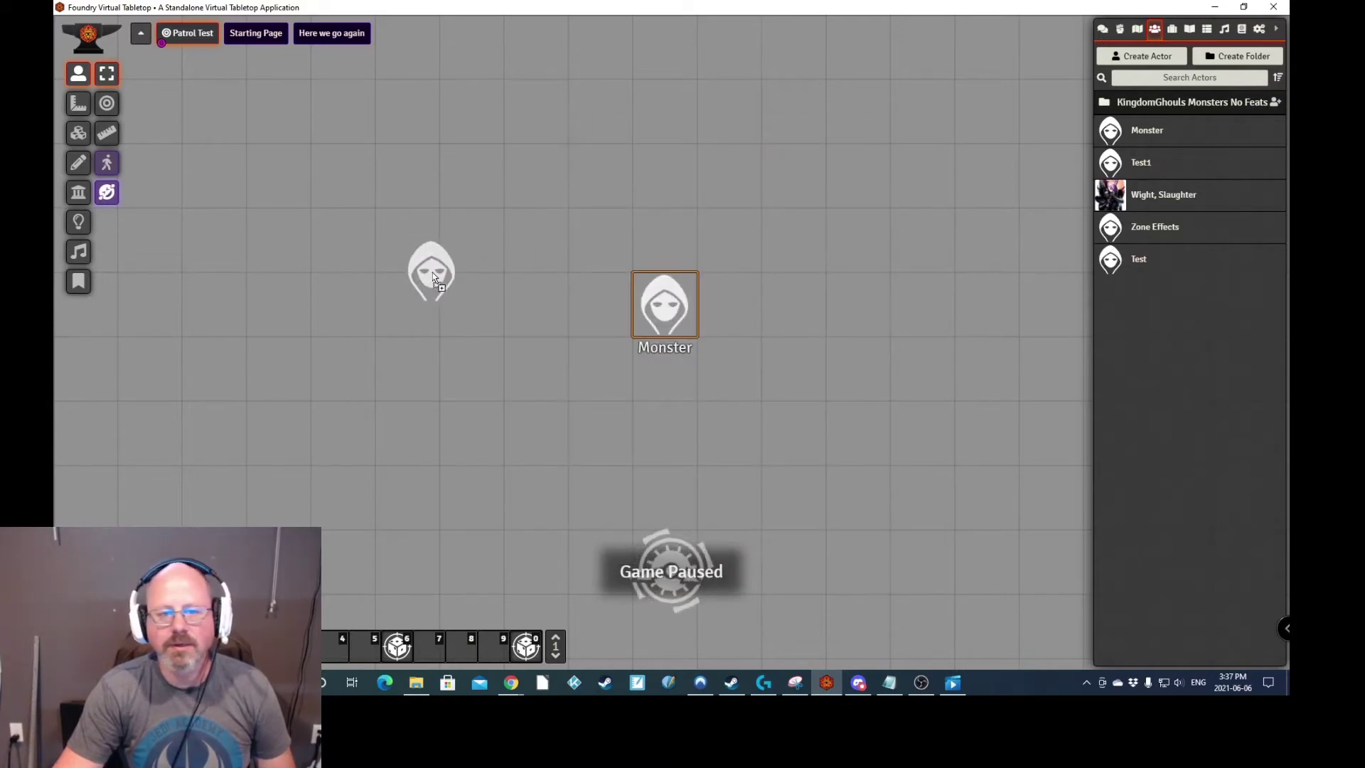
Set the Monster token's Bright Vision distance to 40 and update the token.
{"action": "double_click", "coordinate": [680, 304]}
{"action": "left_click", "coordinate": [808, 134]}
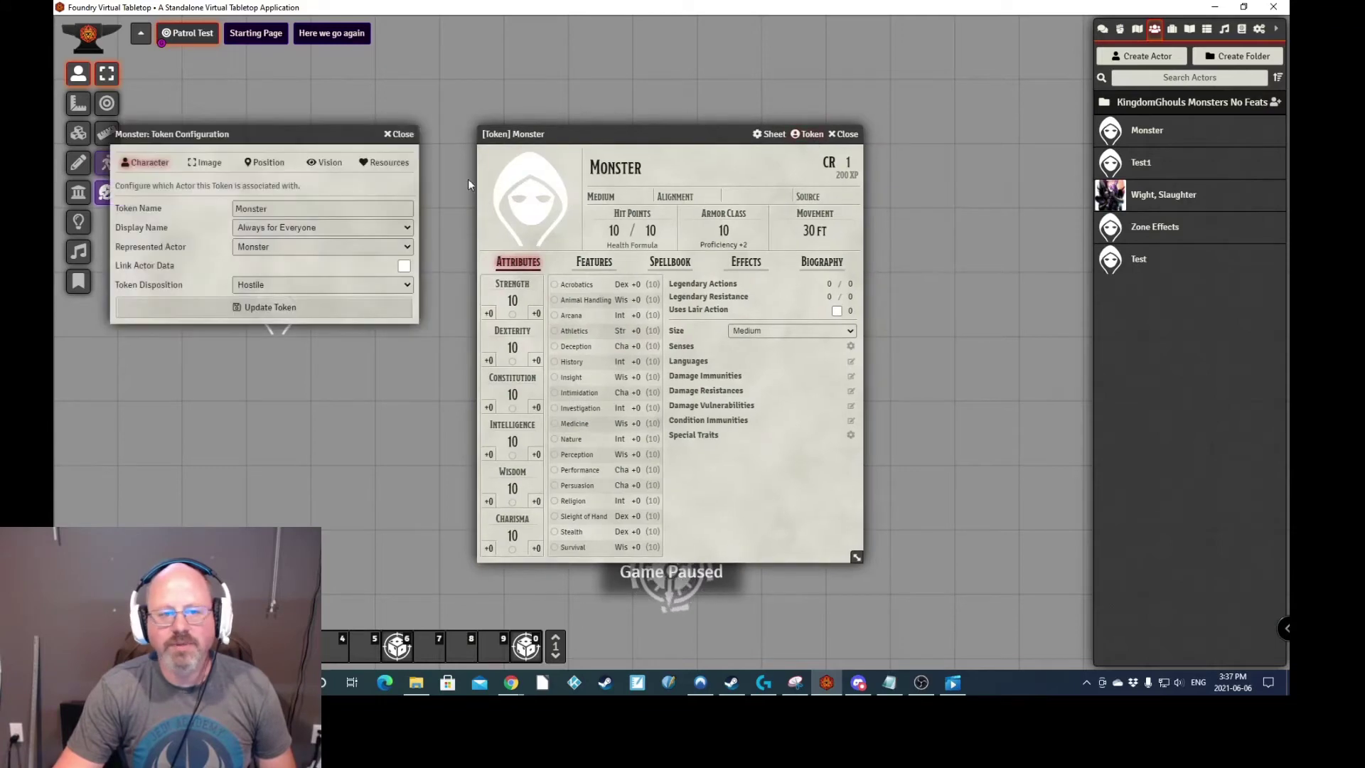
{"action": "left_click", "coordinate": [326, 163]}
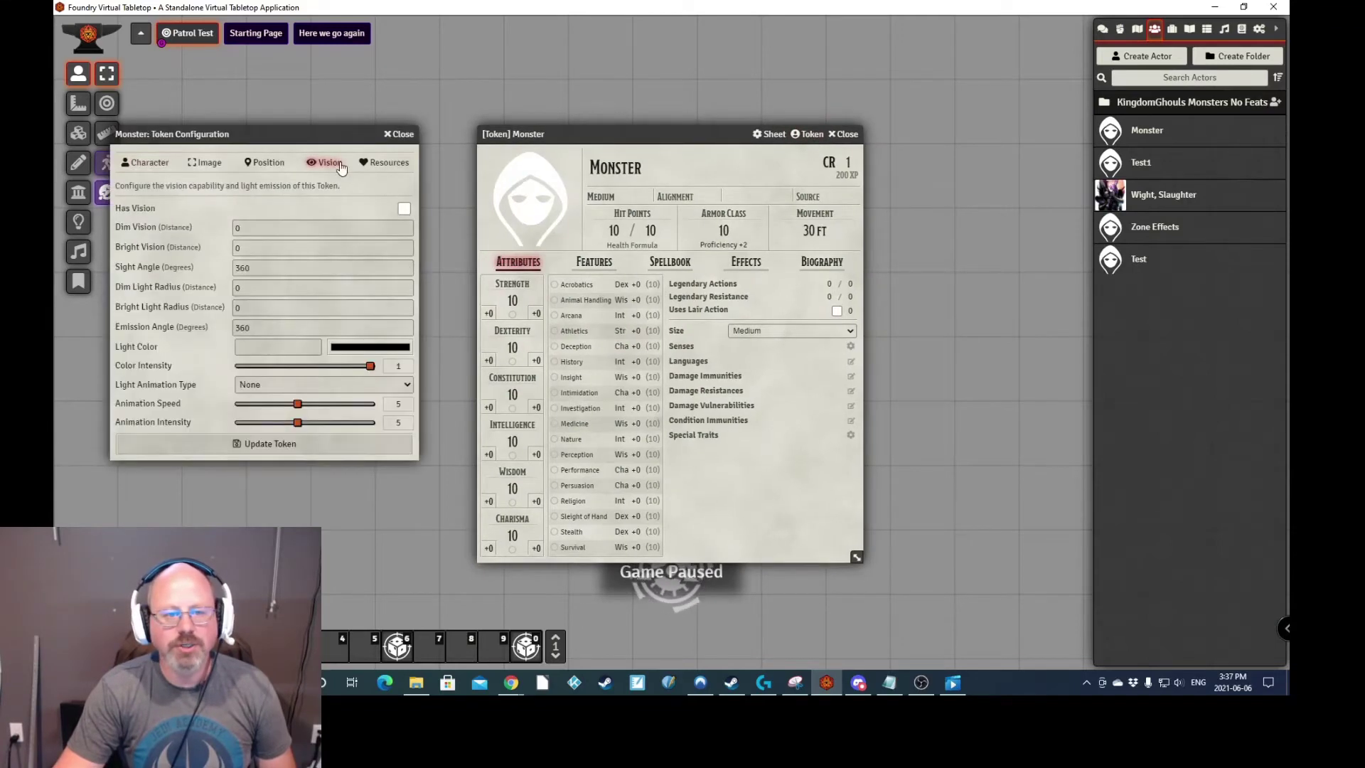
{"action": "left_click", "coordinate": [251, 248]}
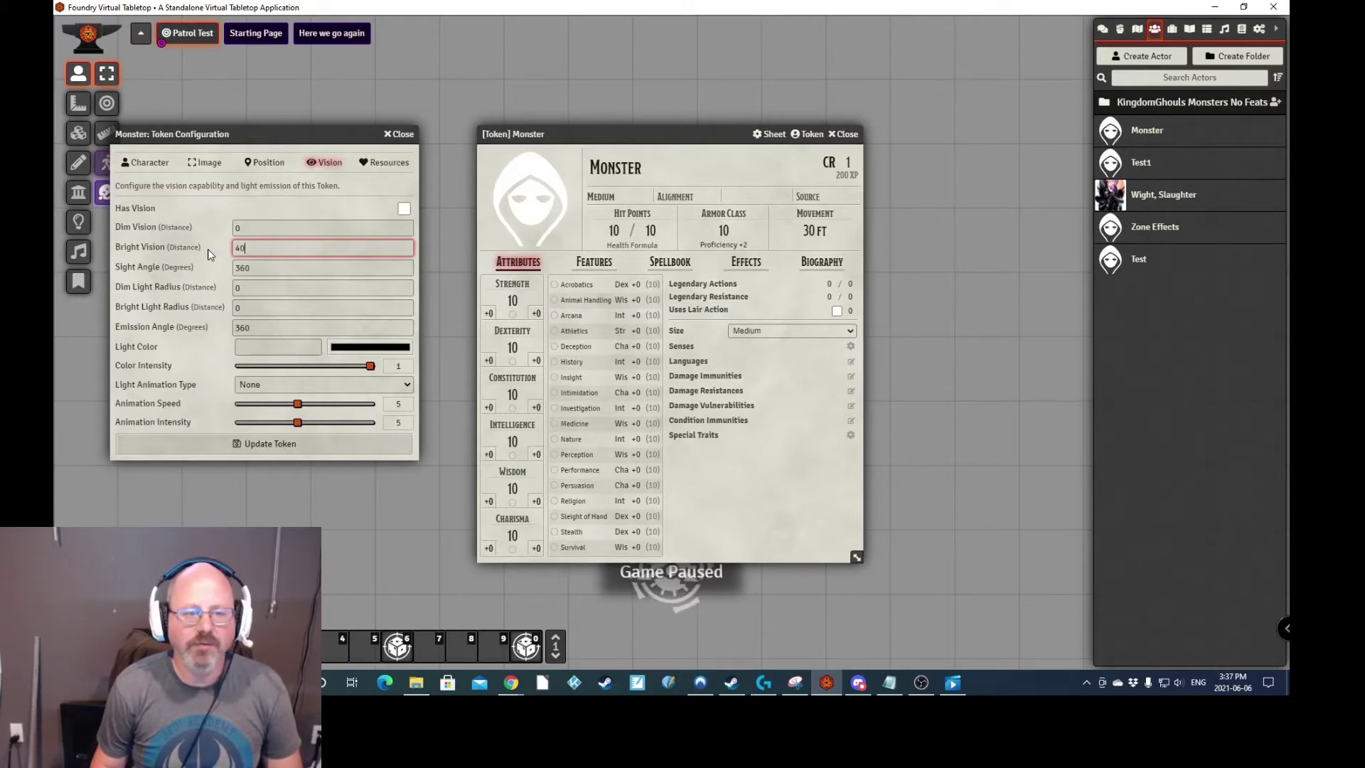
{"action": "key", "text": "Return"}
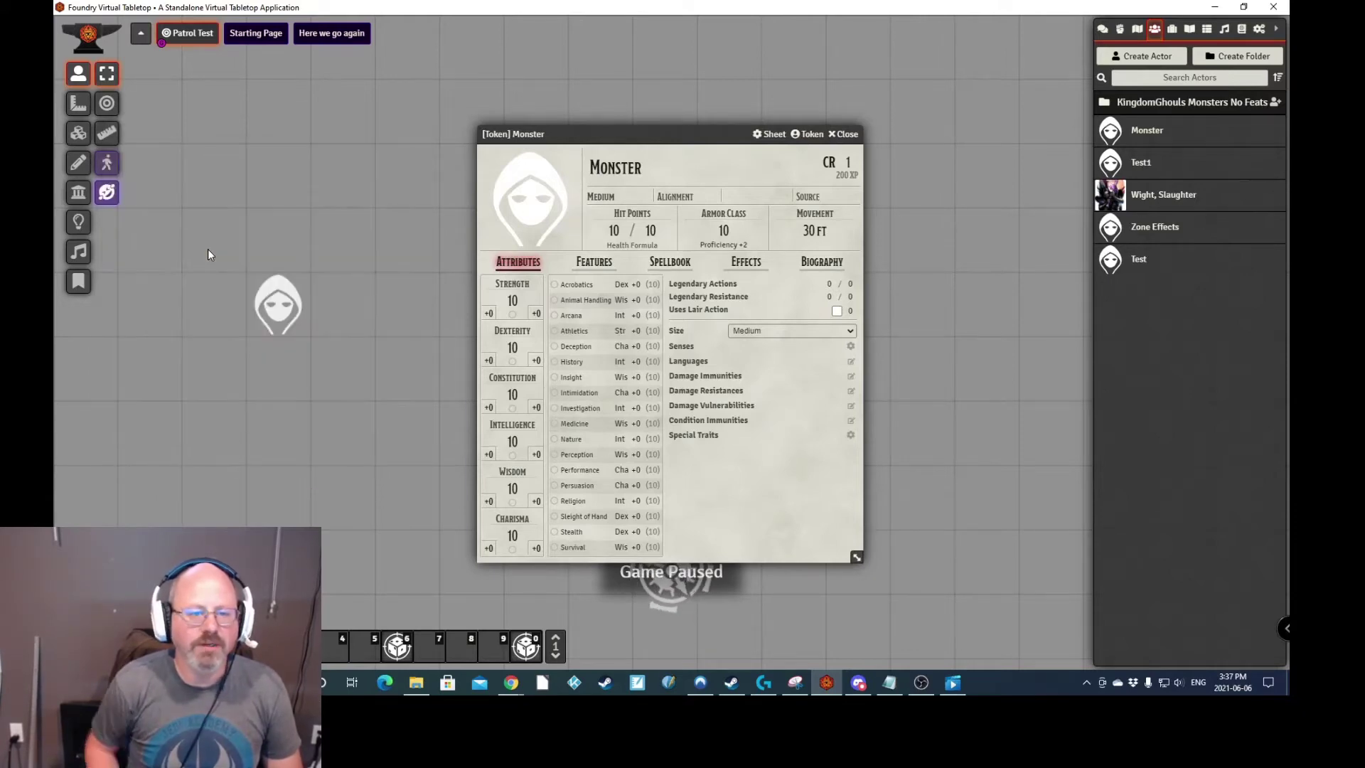
{"action": "left_click", "coordinate": [846, 134]}
Move the Monster token four squares to the right and unpause the game.
{"action": "left_click_drag", "start_coordinate": [663, 318], "coordinate": [879, 306]}
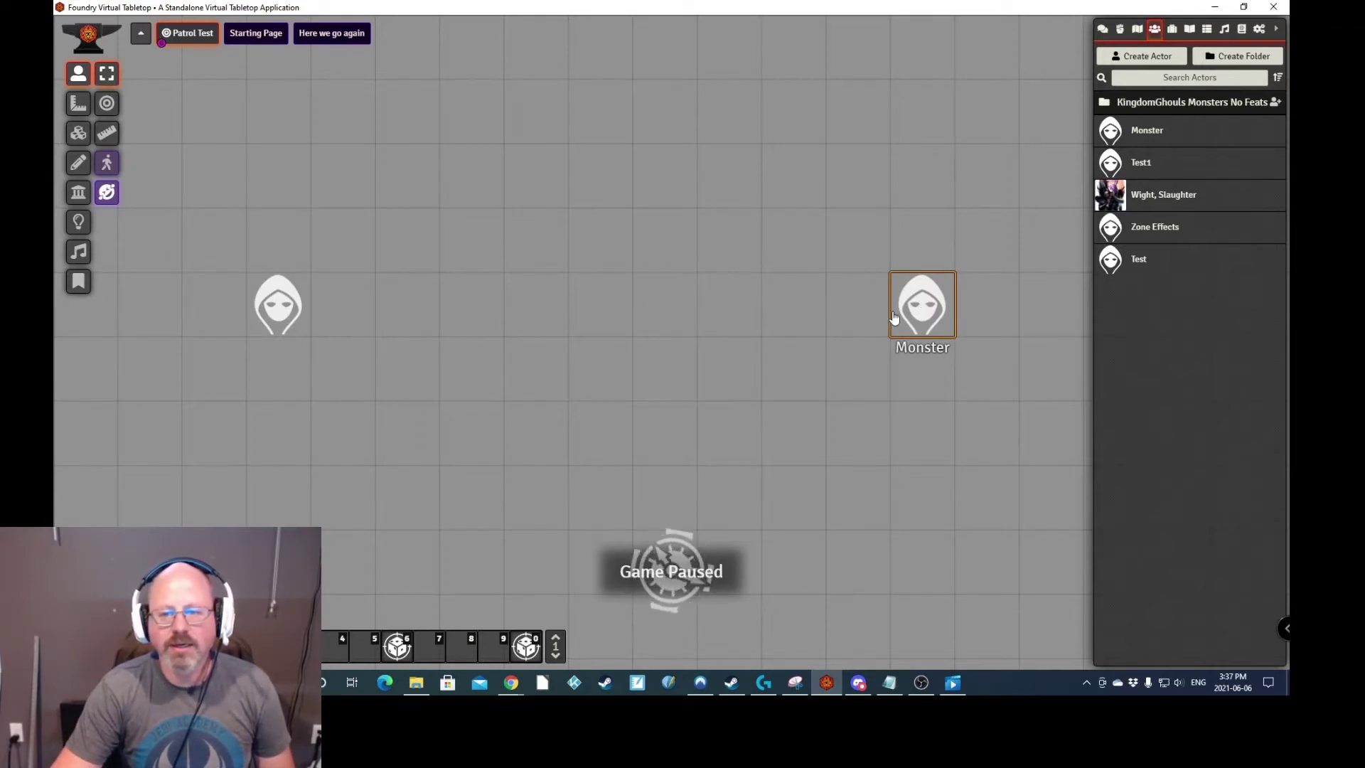
{"action": "key", "text": "space"}
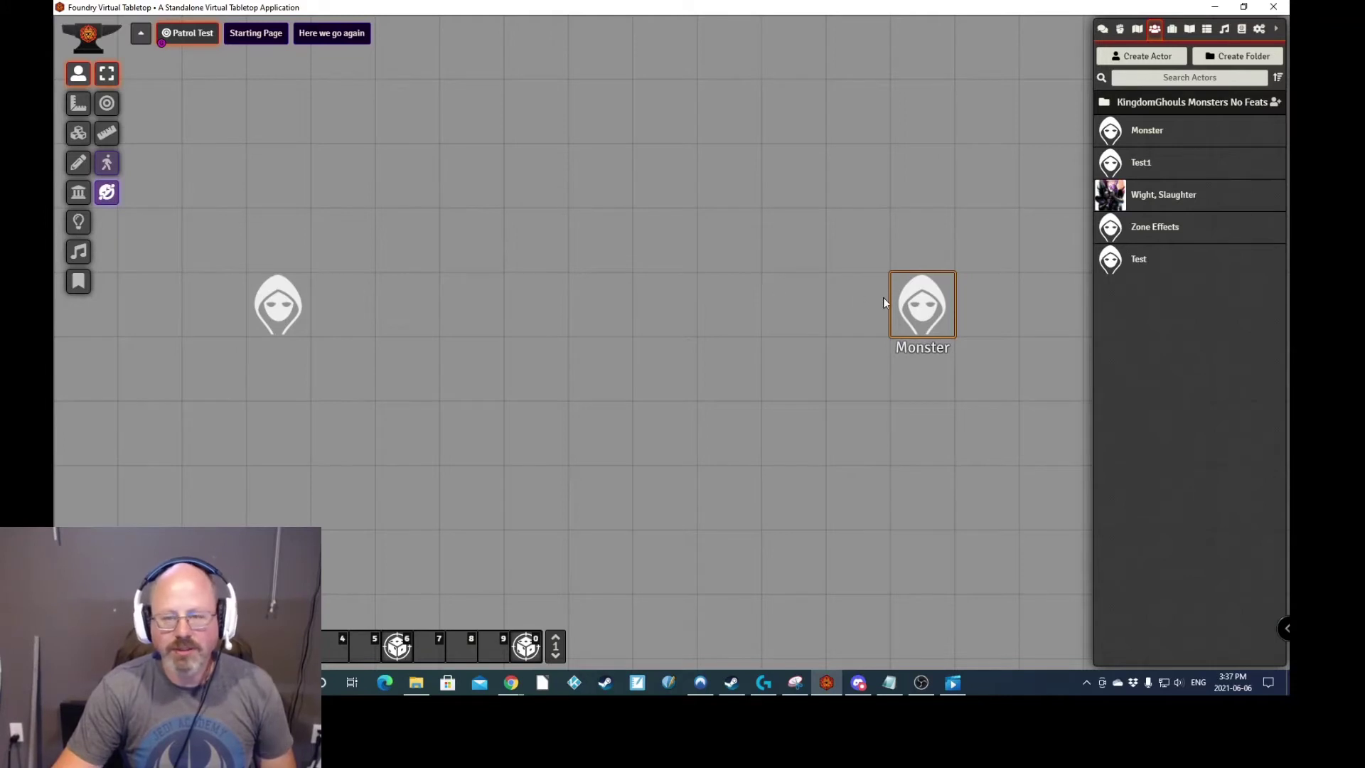
Turn on Enable Patrol and Spot Player Characters in the Monster token's configuration and update the token.
{"action": "double_click", "coordinate": [917, 302]}
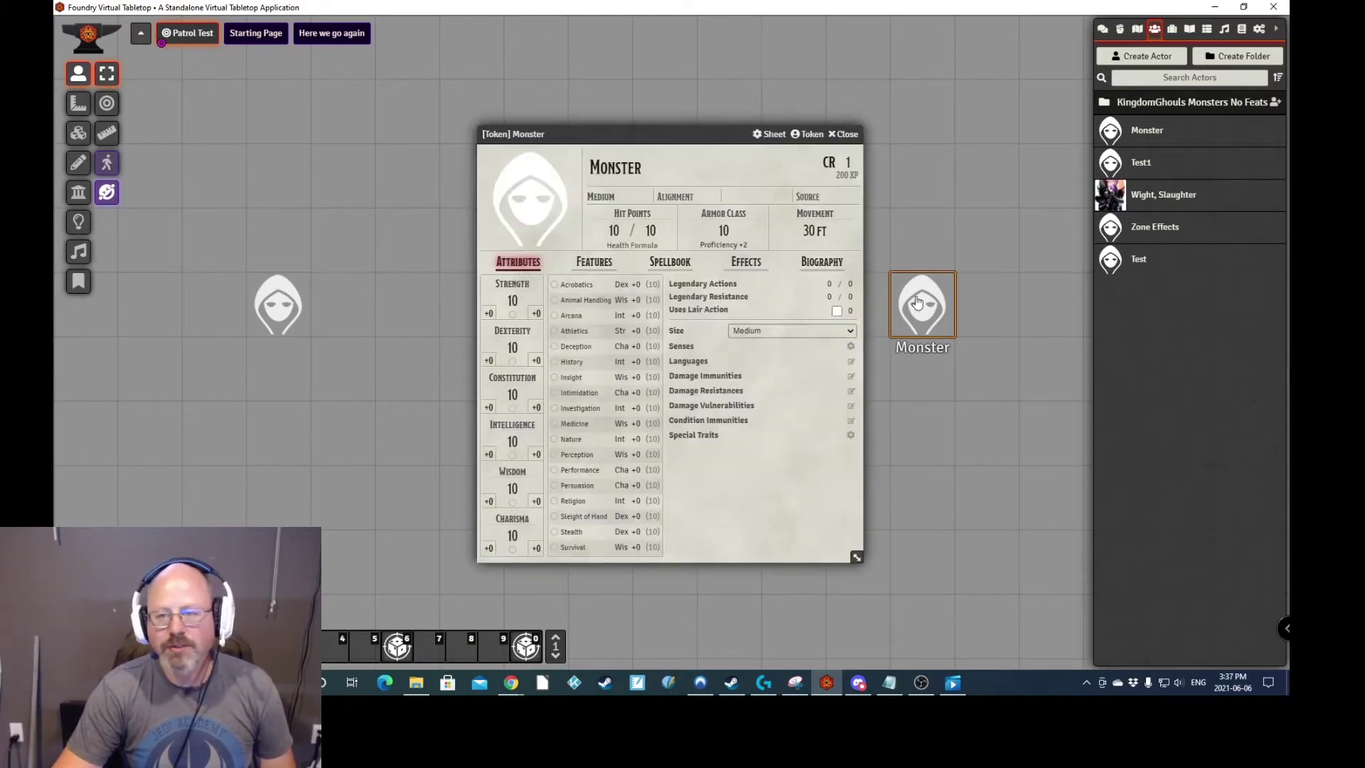
{"action": "left_click", "coordinate": [810, 137]}
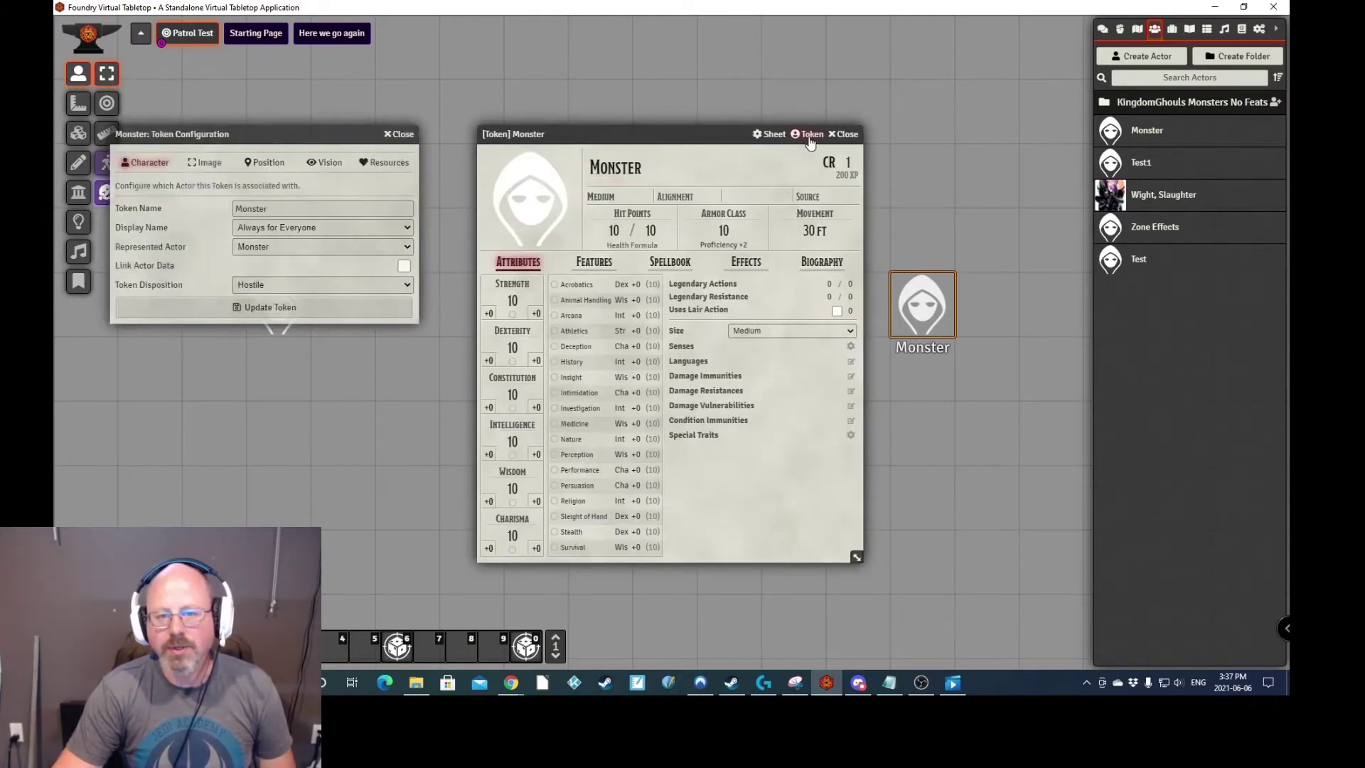
{"action": "left_click", "coordinate": [262, 166]}
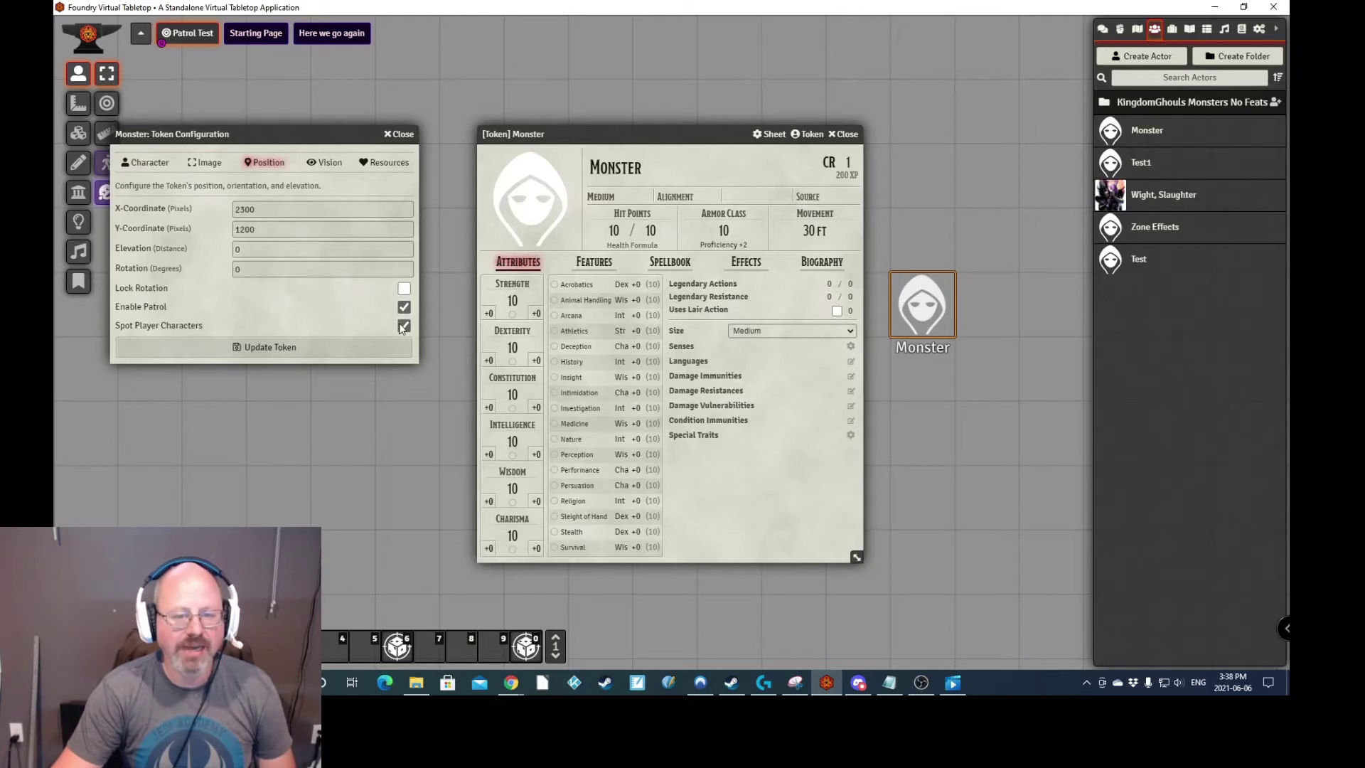
{"action": "left_click", "coordinate": [276, 347]}
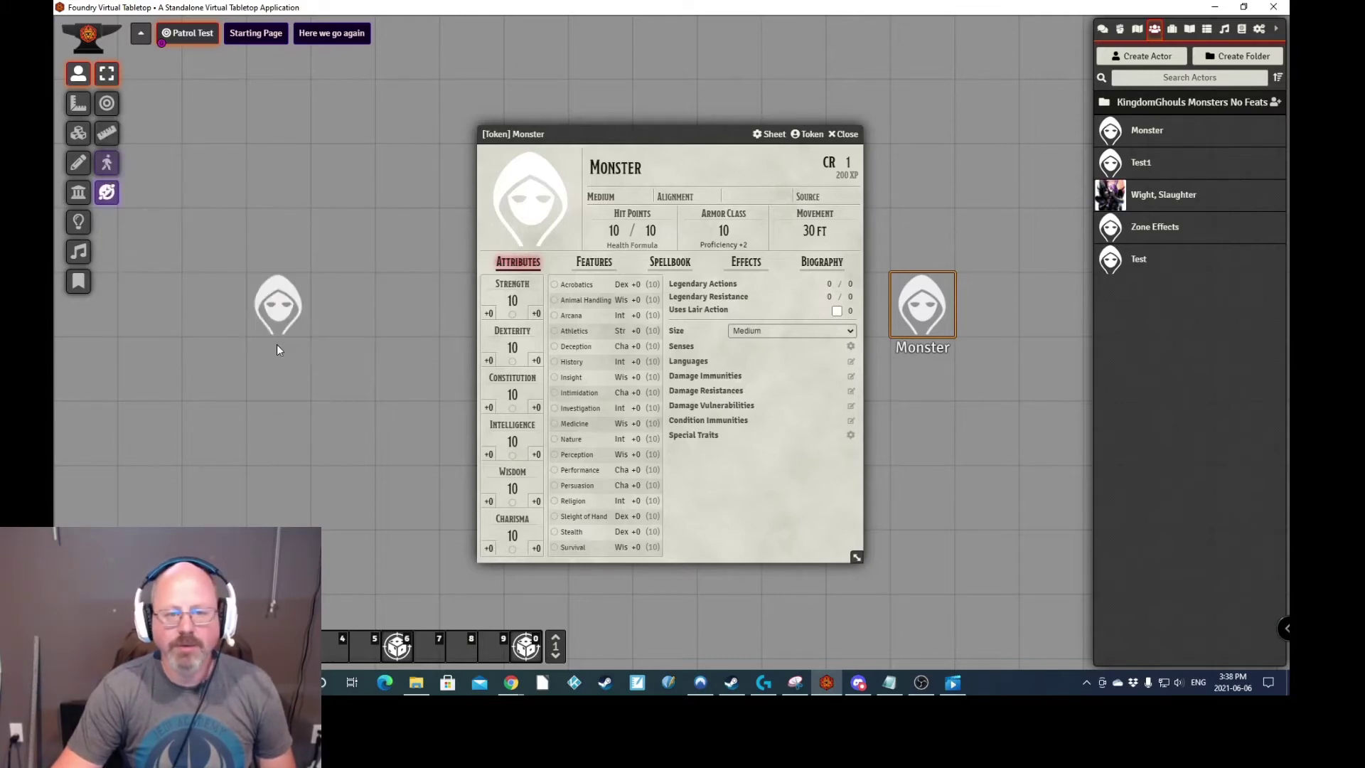
{"action": "left_click", "coordinate": [847, 135]}
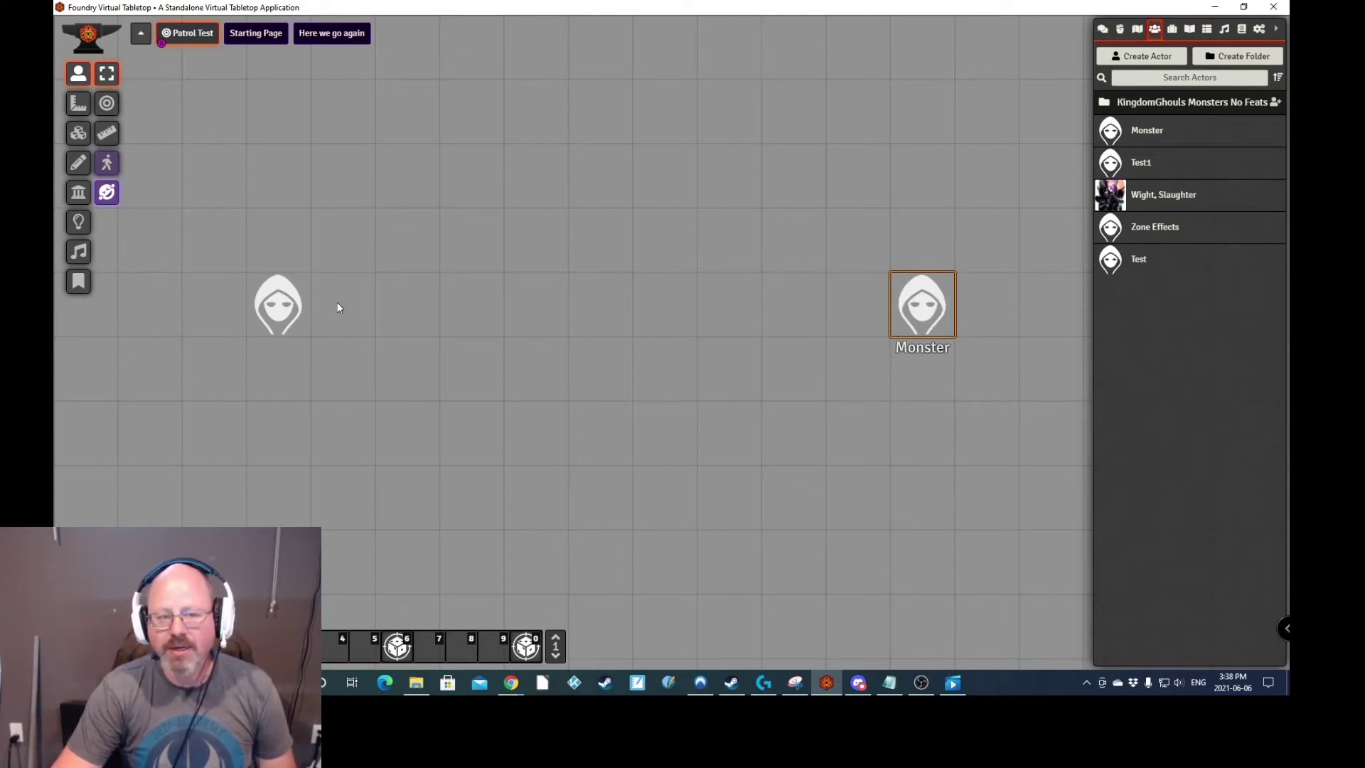
Check the character sheets of the two adjacent tokens to identify which one is Test1.
{"action": "left_click", "coordinate": [453, 307]}
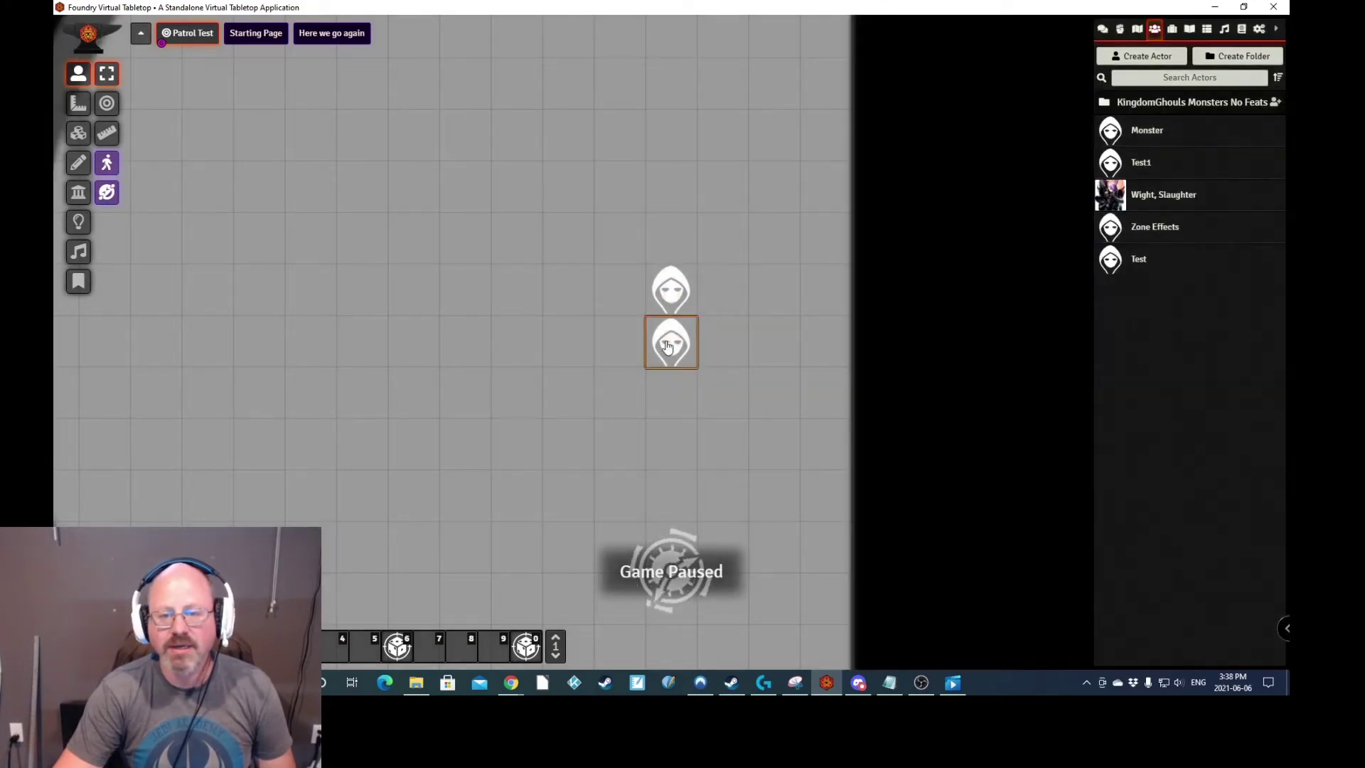
{"action": "double_click", "coordinate": [667, 346]}
{"action": "left_click", "coordinate": [846, 135]}
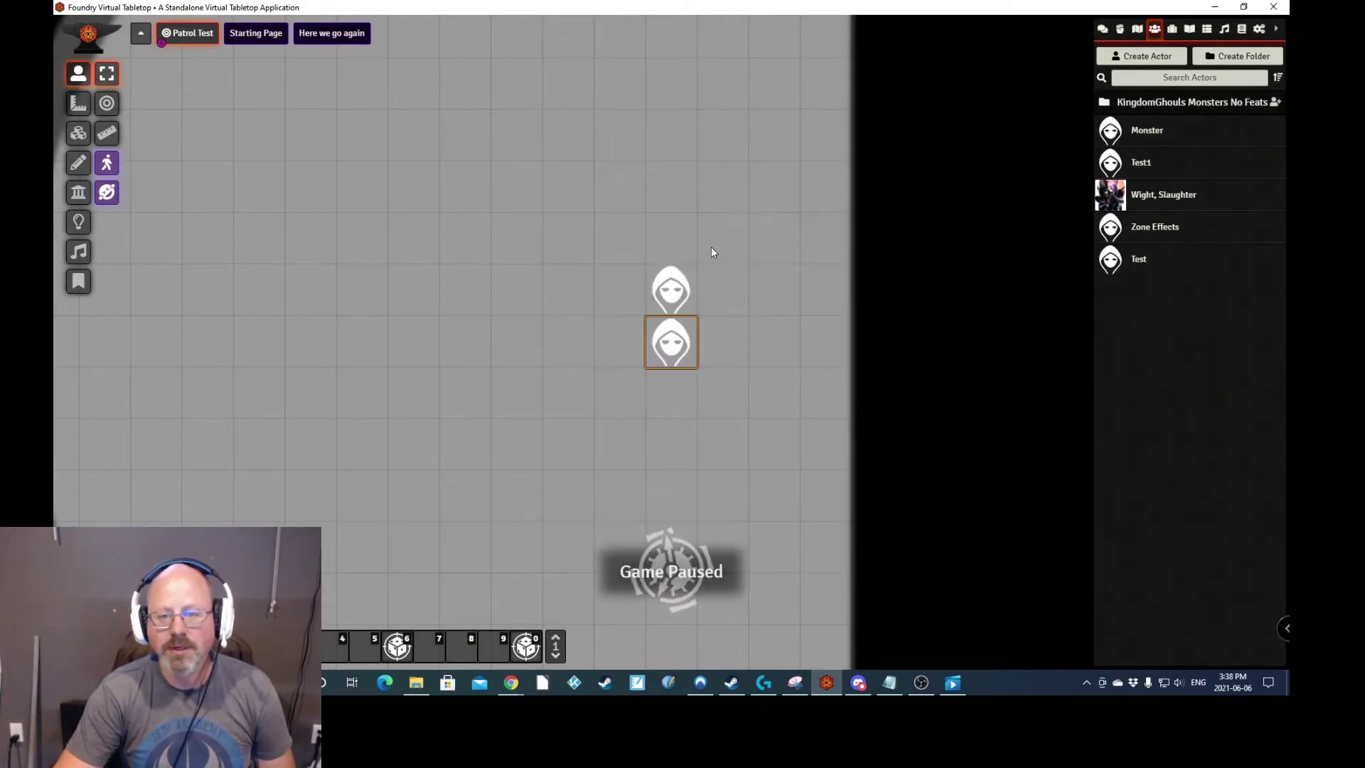
{"action": "double_click", "coordinate": [668, 281]}
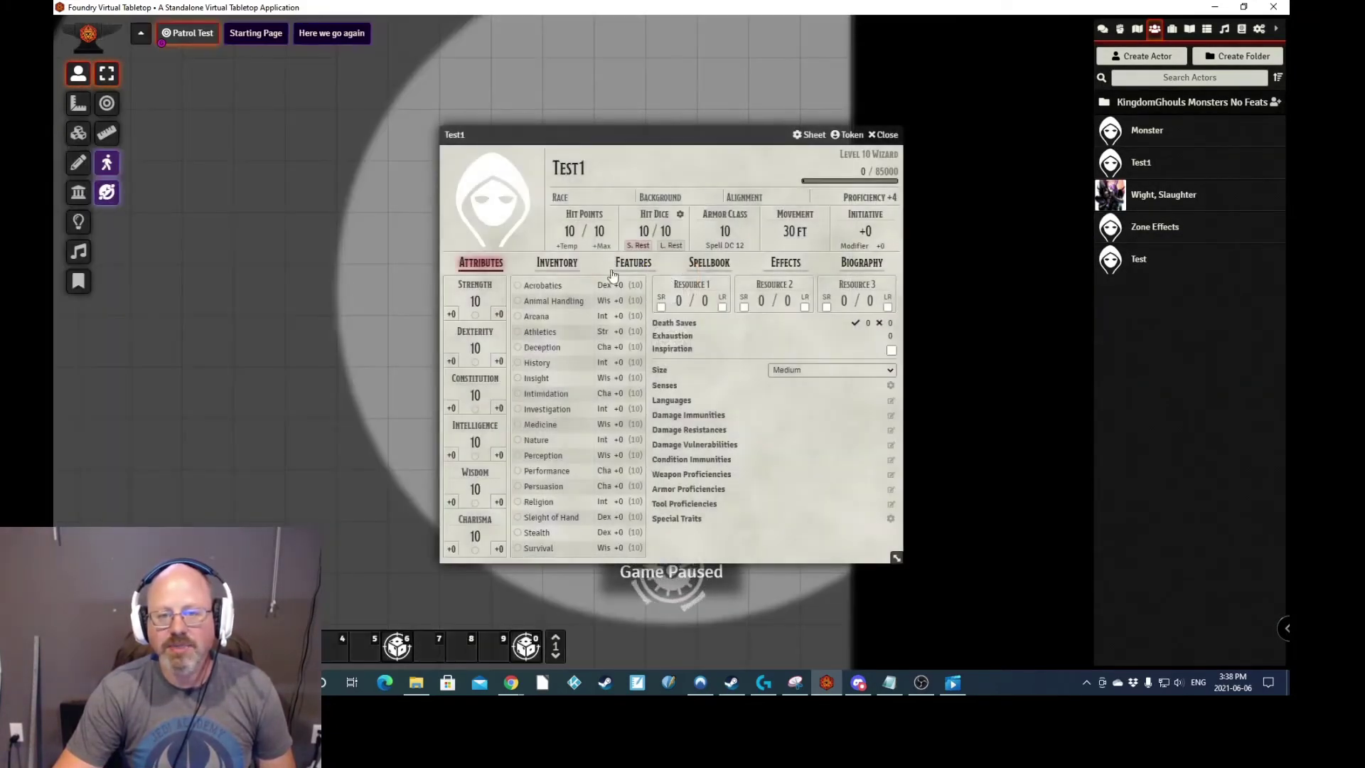
{"action": "left_click", "coordinate": [883, 135]}
{"action": "key", "text": "Escape"}
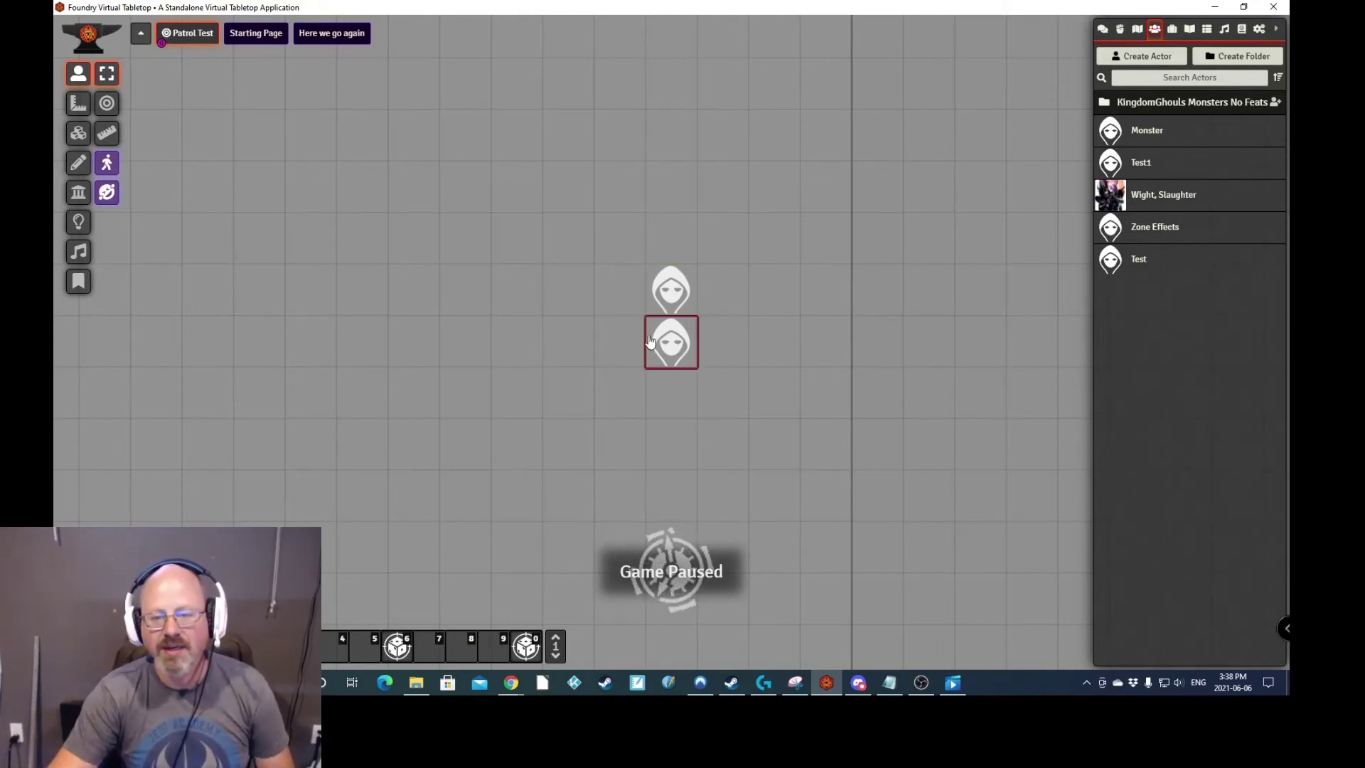
Move the Test1 token about nine squares to the left of the Monster token.
{"action": "scroll", "coordinate": [668, 349], "scroll_direction": "down", "scroll_amount": 5}
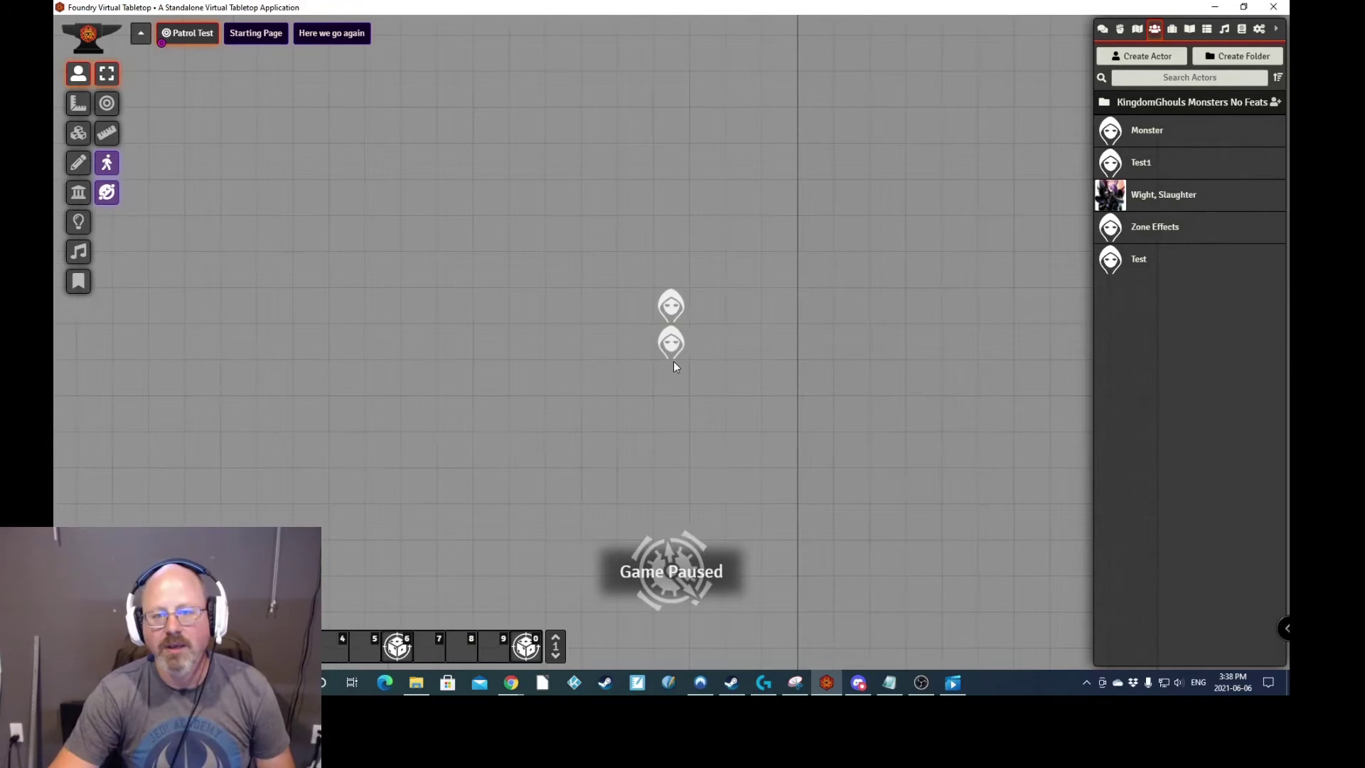
{"action": "left_click_drag", "start_coordinate": [695, 345], "coordinate": [467, 324]}
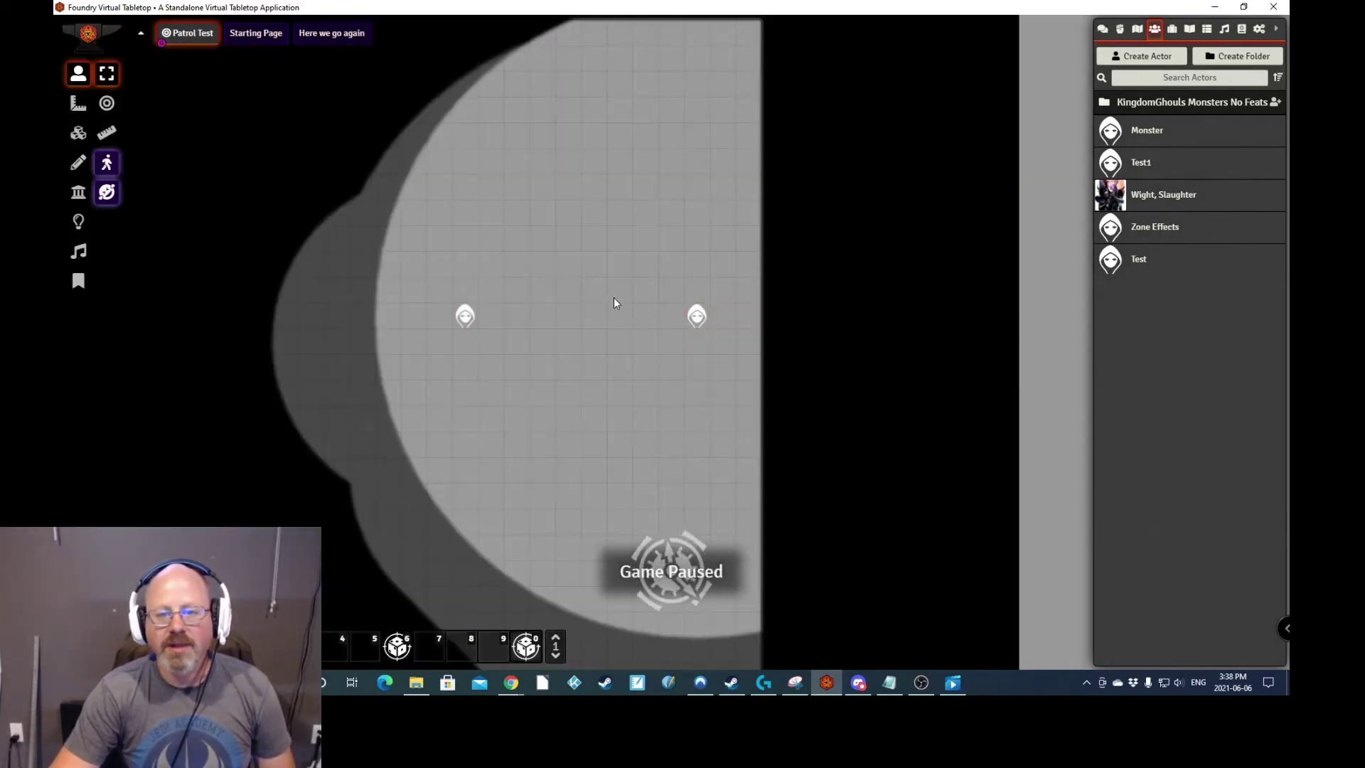
{"action": "left_click", "coordinate": [696, 316]}
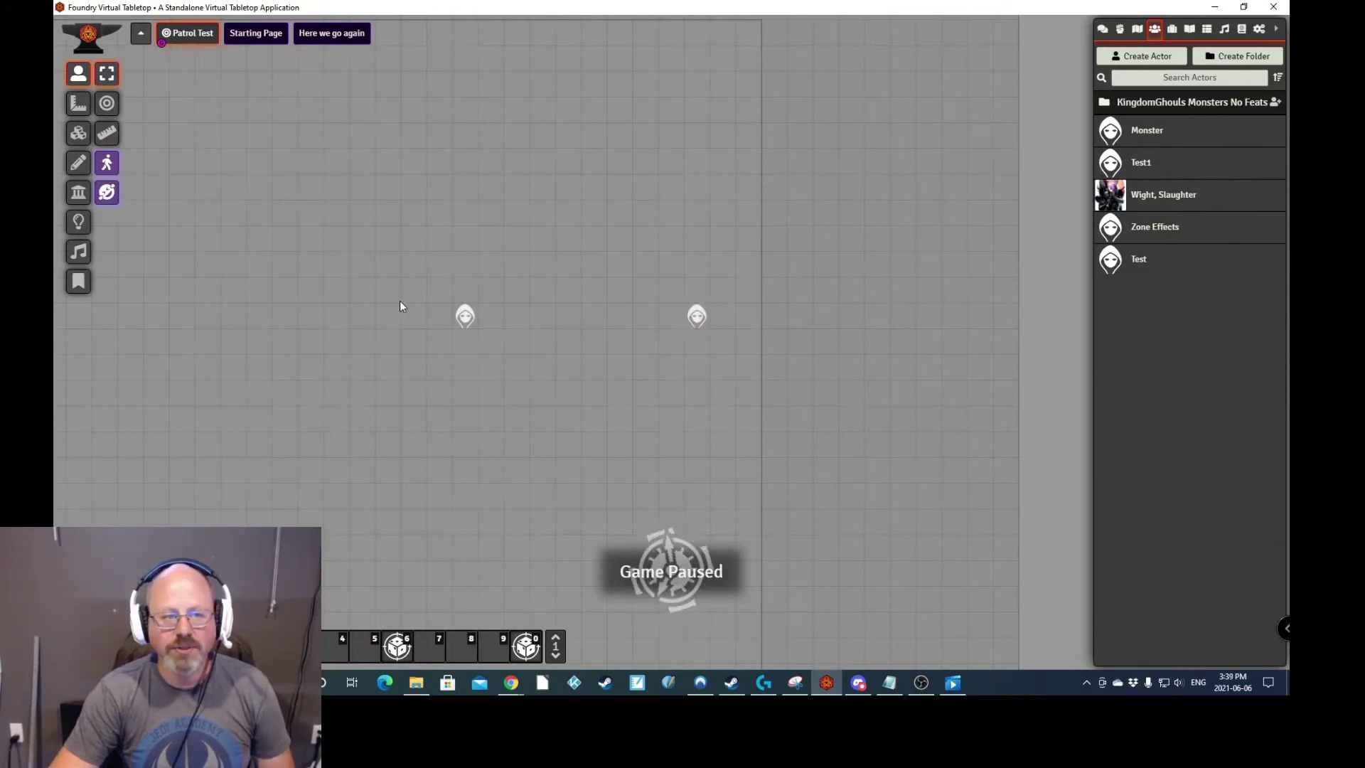
Draw a triangular polygon around the Monster token, with a horizontal upper edge and a long vertical edge to its right.
{"action": "left_click", "coordinate": [83, 163]}
{"action": "left_click", "coordinate": [105, 163]}
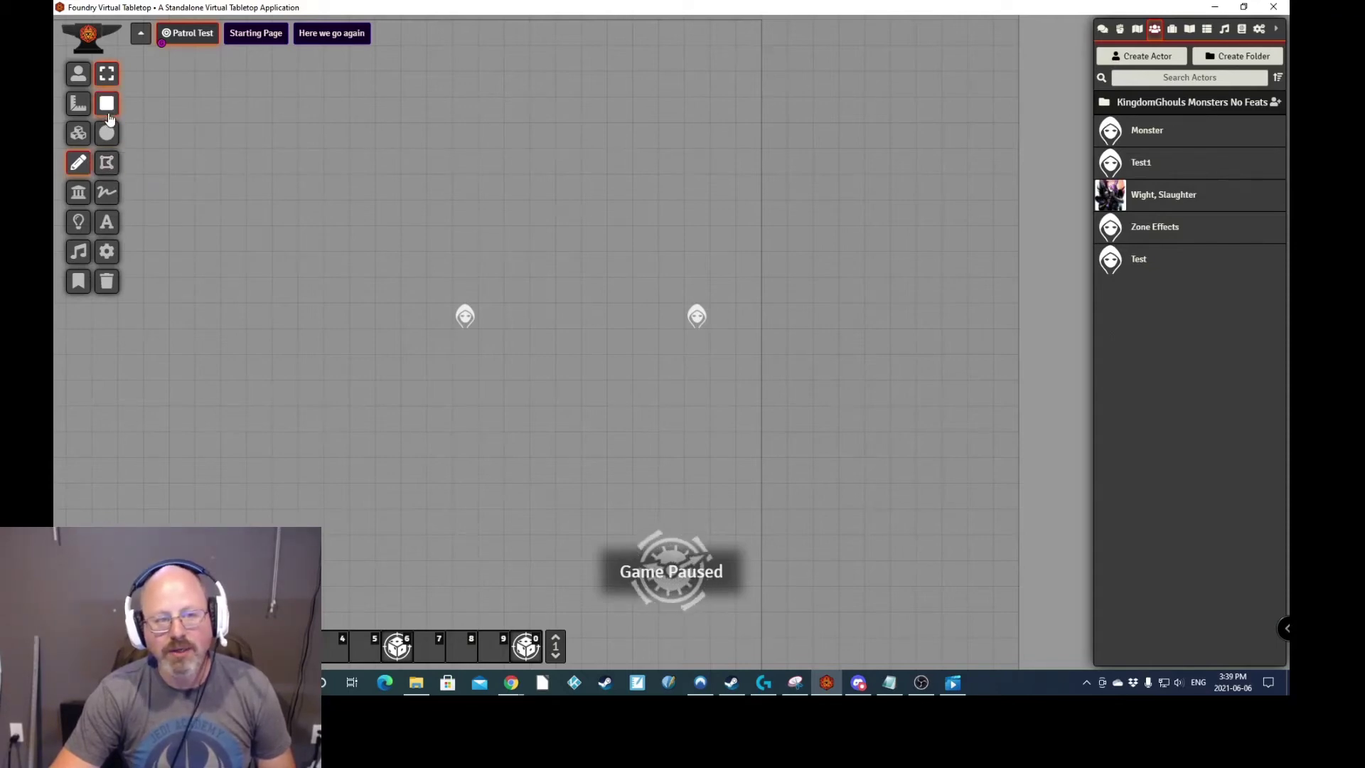
{"action": "left_click", "coordinate": [109, 164]}
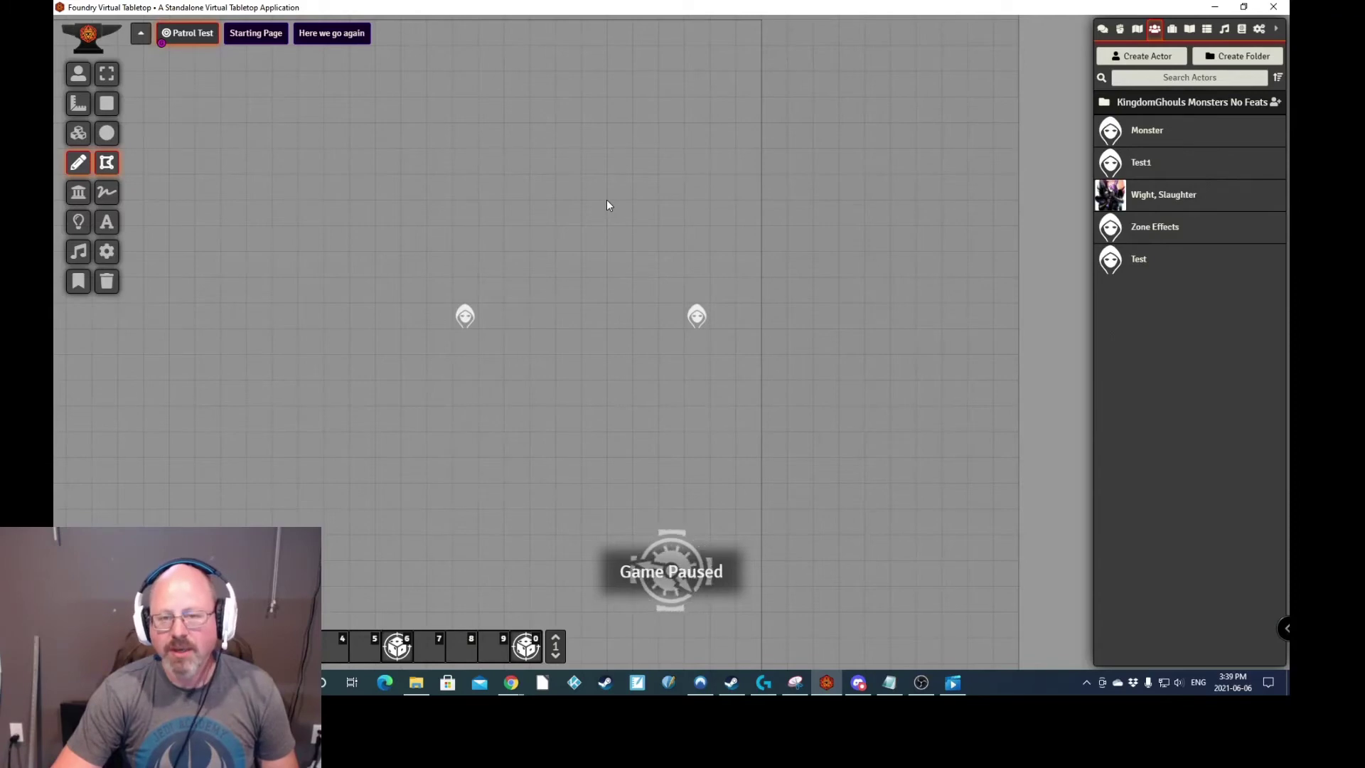
{"action": "left_click_drag", "start_coordinate": [607, 200], "coordinate": [715, 206]}
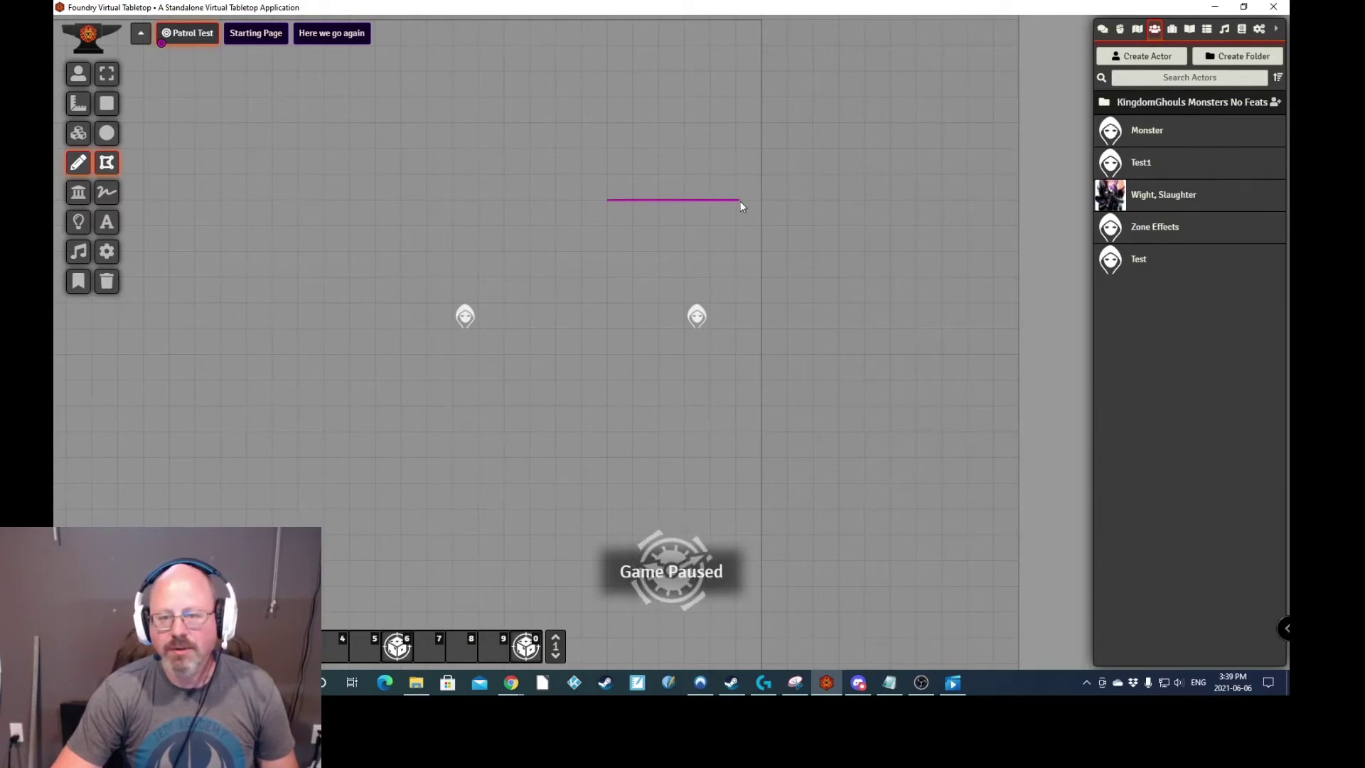
{"action": "left_click", "coordinate": [740, 201]}
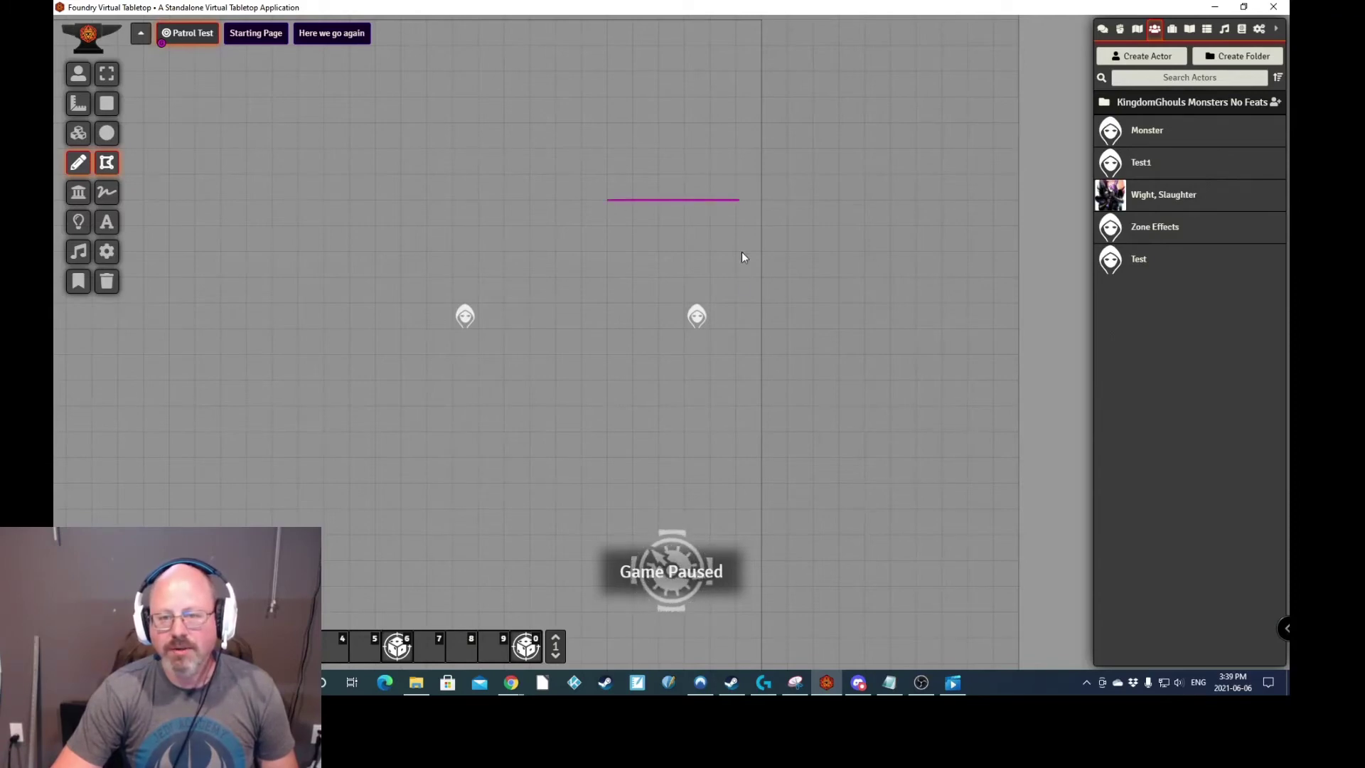
{"action": "left_click", "coordinate": [737, 469]}
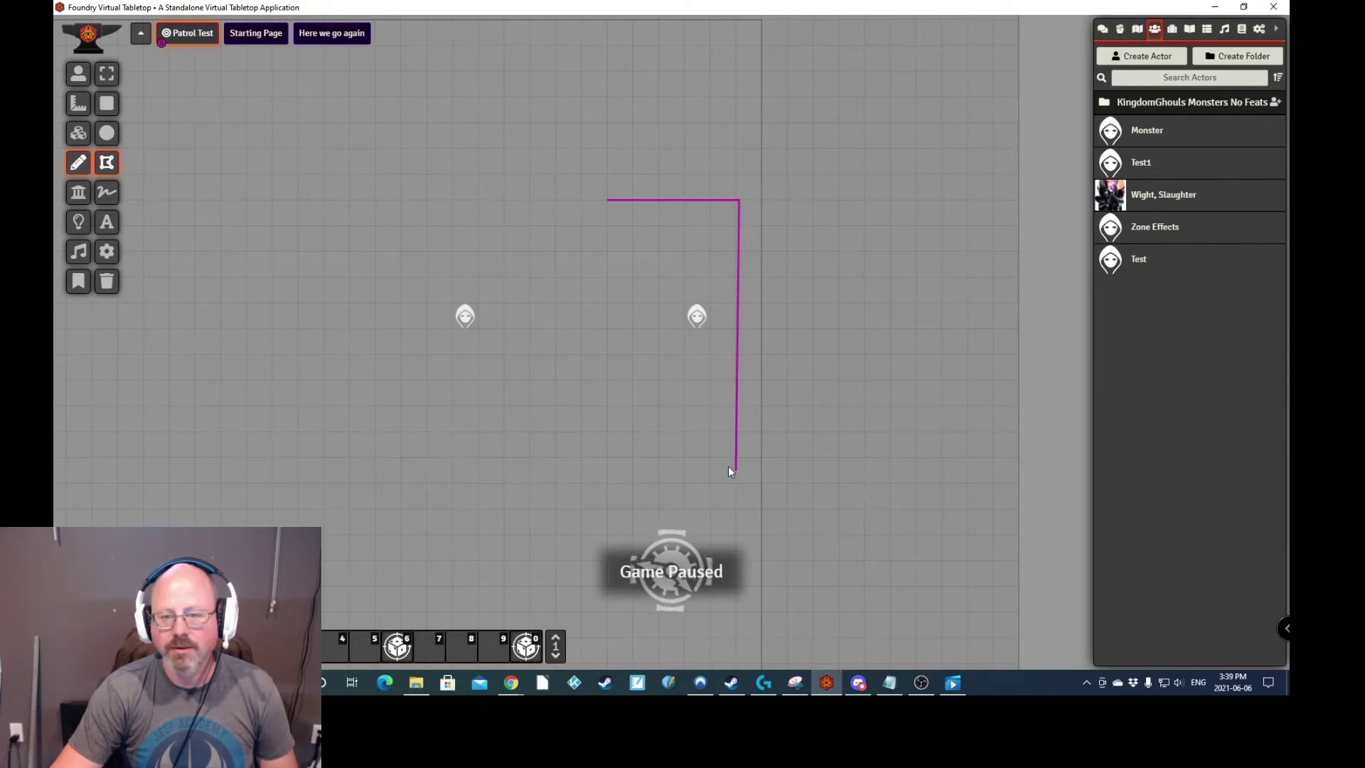
{"action": "left_click", "coordinate": [608, 203]}
Give the triangular drawing the text label Patrol and update the drawing.
{"action": "double_click", "coordinate": [658, 208]}
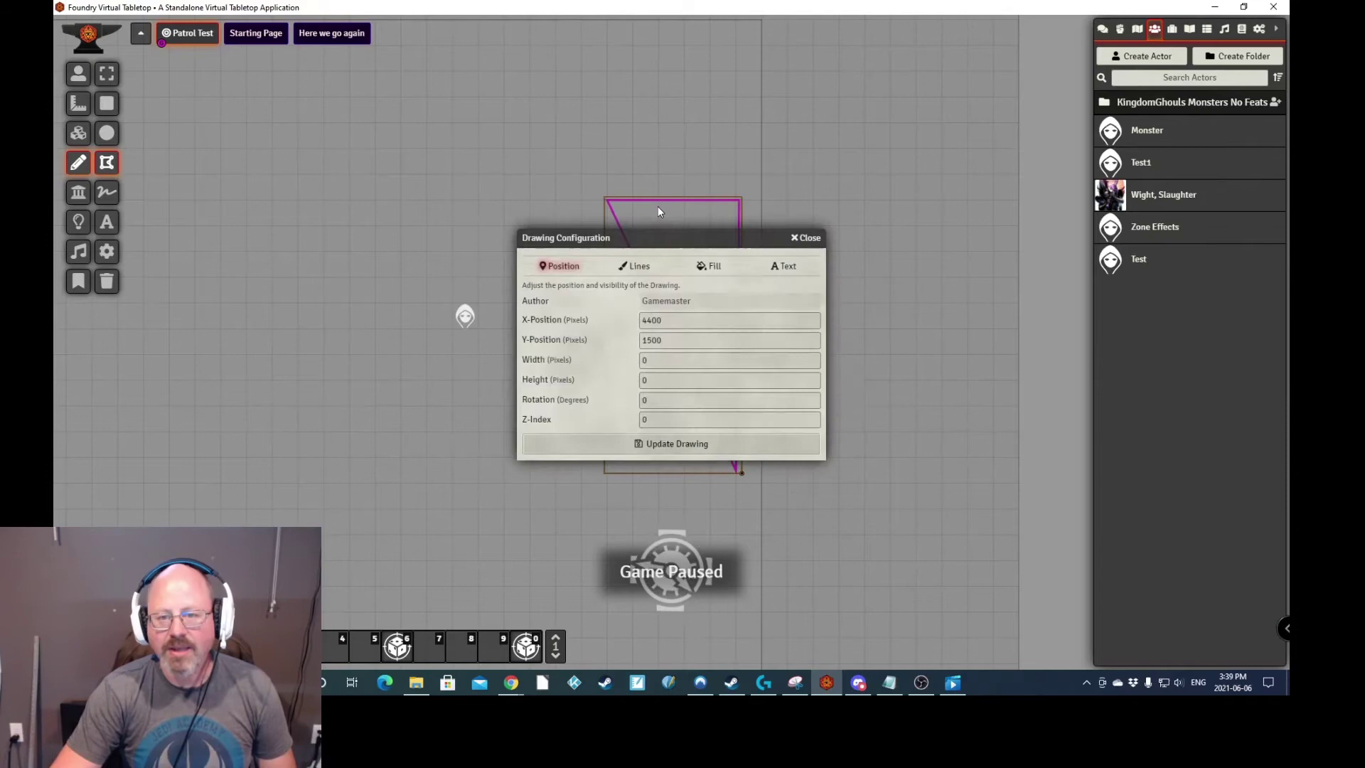
{"action": "left_click", "coordinate": [782, 266]}
{"action": "left_click", "coordinate": [694, 301]}
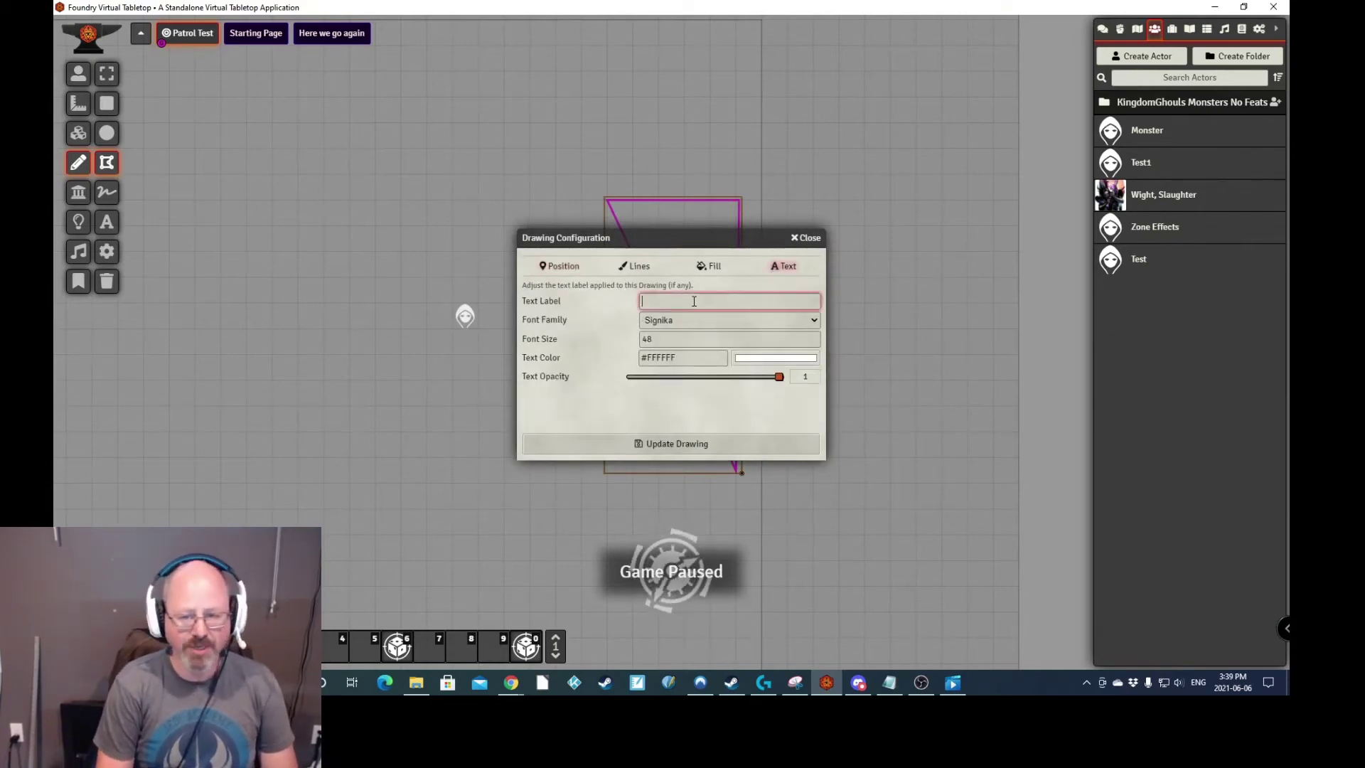
{"action": "type", "text": "Pat"}
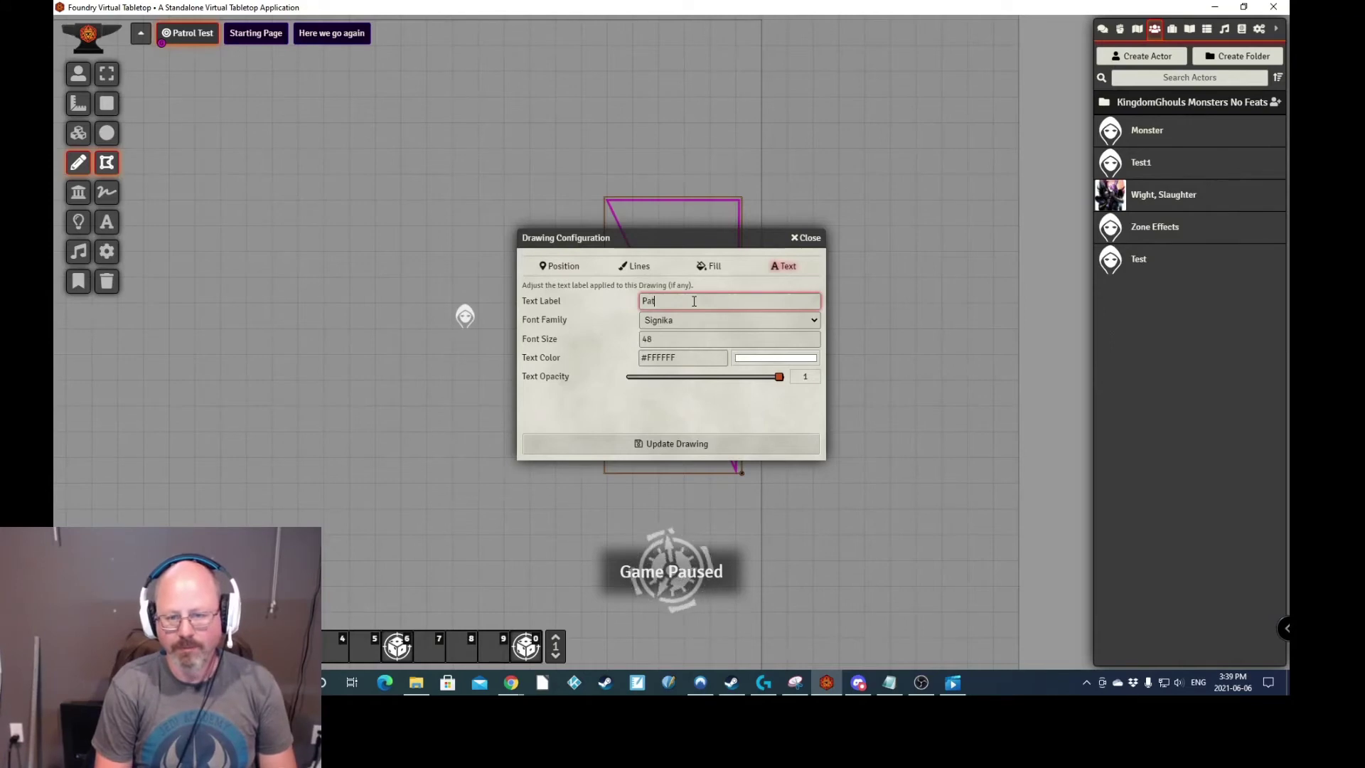
{"action": "type", "text": "rol"}
{"action": "key", "text": "Return"}
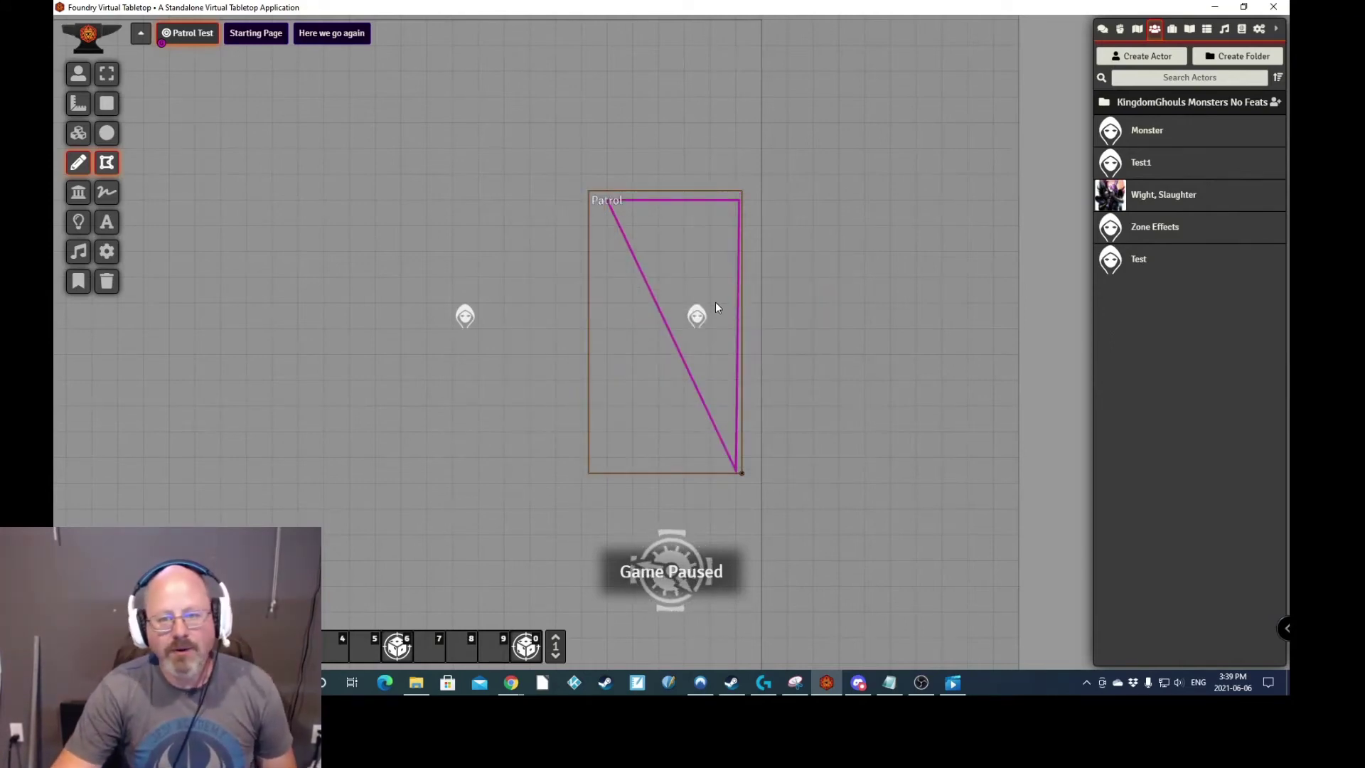
Return to token control, unpause the game to start the Monster's patrol, and select the Monster to view its vision.
{"action": "left_click", "coordinate": [78, 73]}
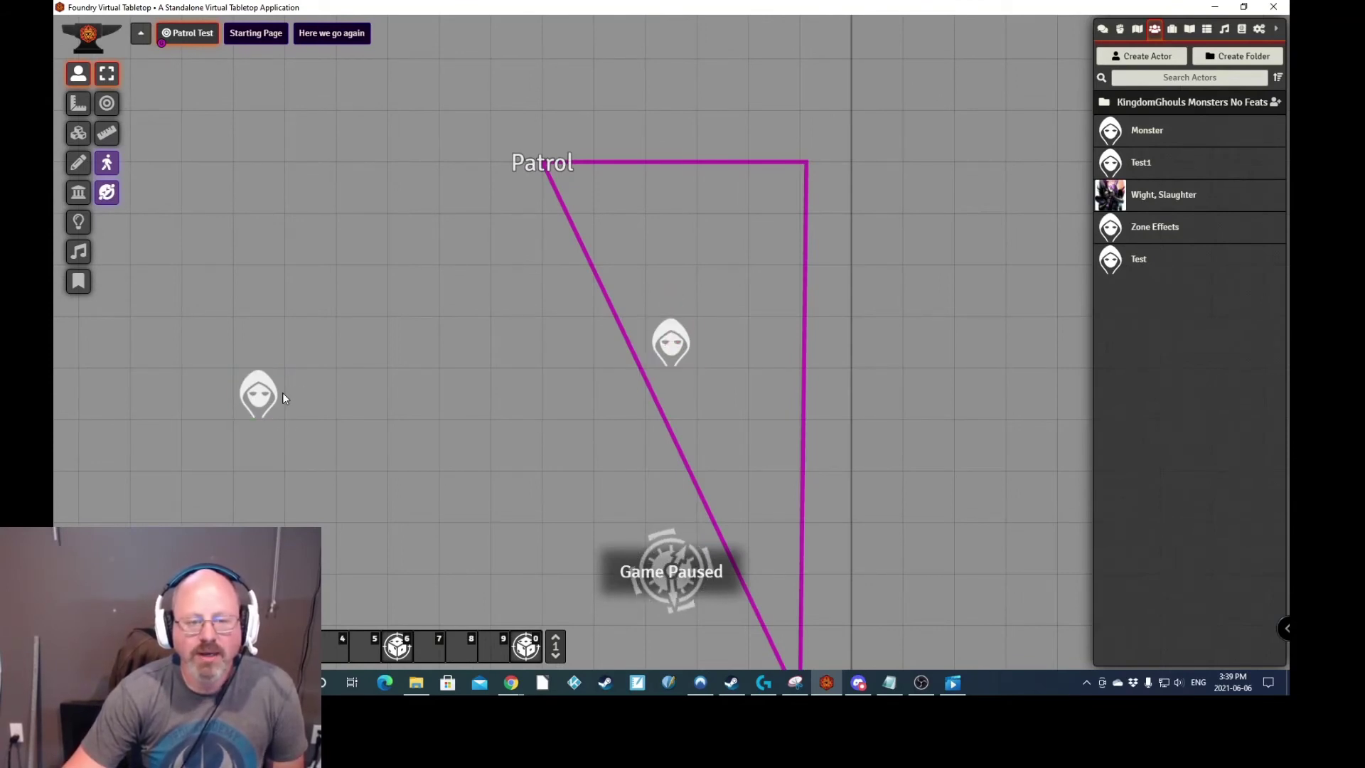
{"action": "left_click", "coordinate": [261, 408]}
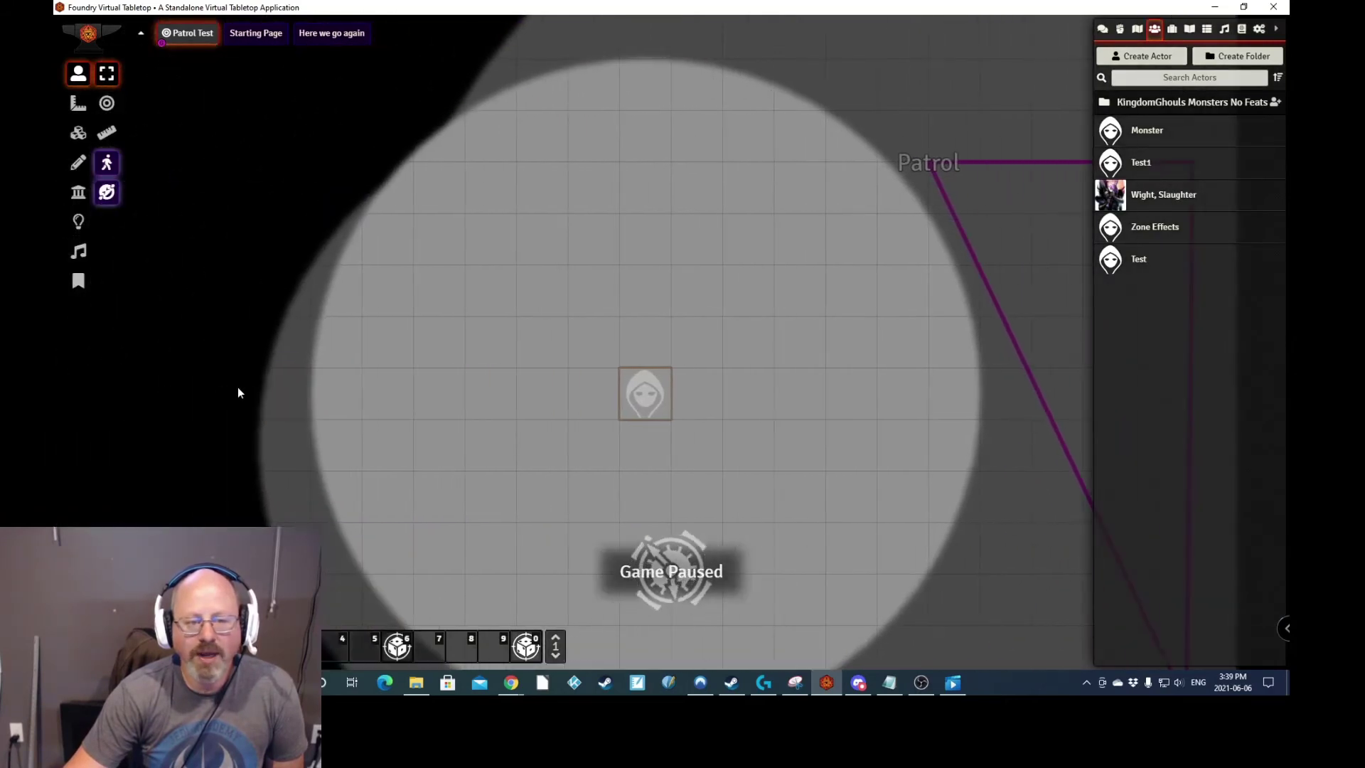
{"action": "left_click", "coordinate": [605, 385]}
{"action": "scroll", "coordinate": [647, 381], "scroll_direction": "down", "scroll_amount": 2}
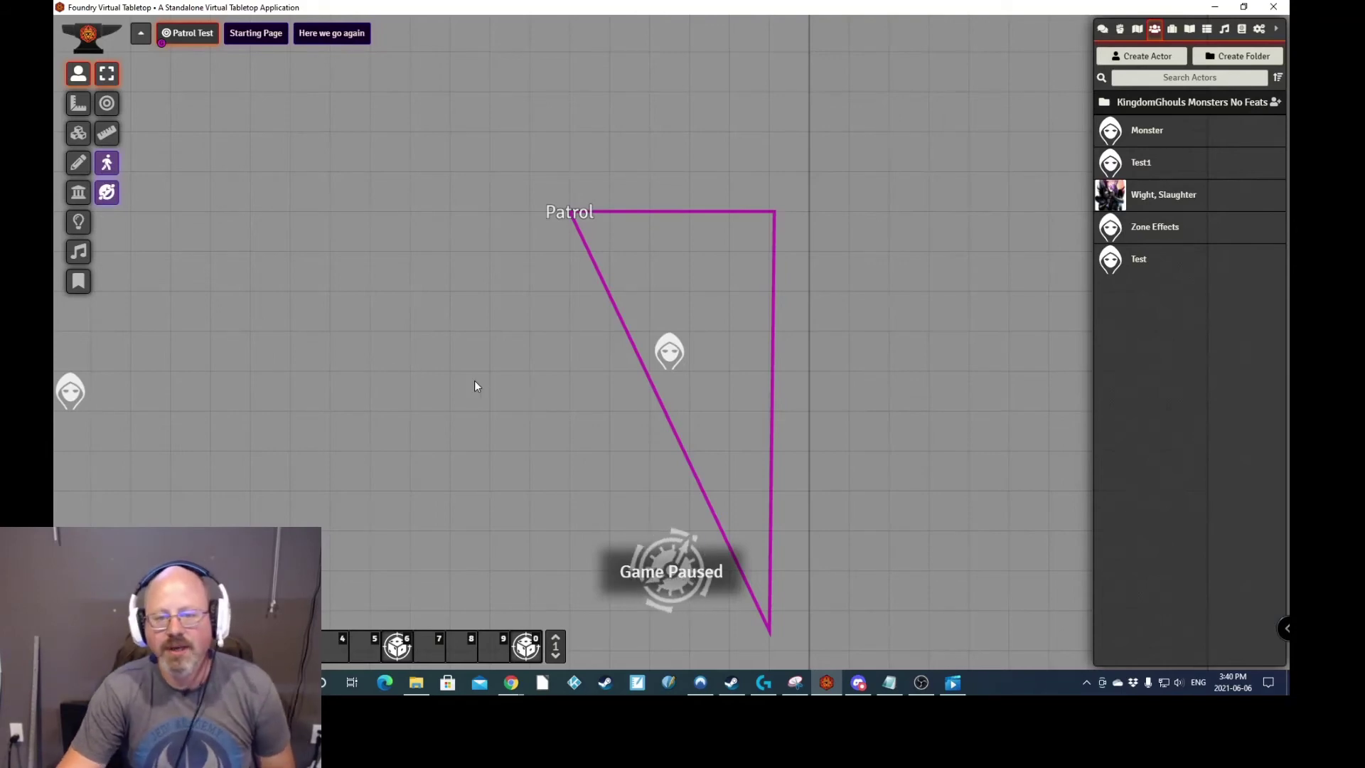
{"action": "key", "text": "space"}
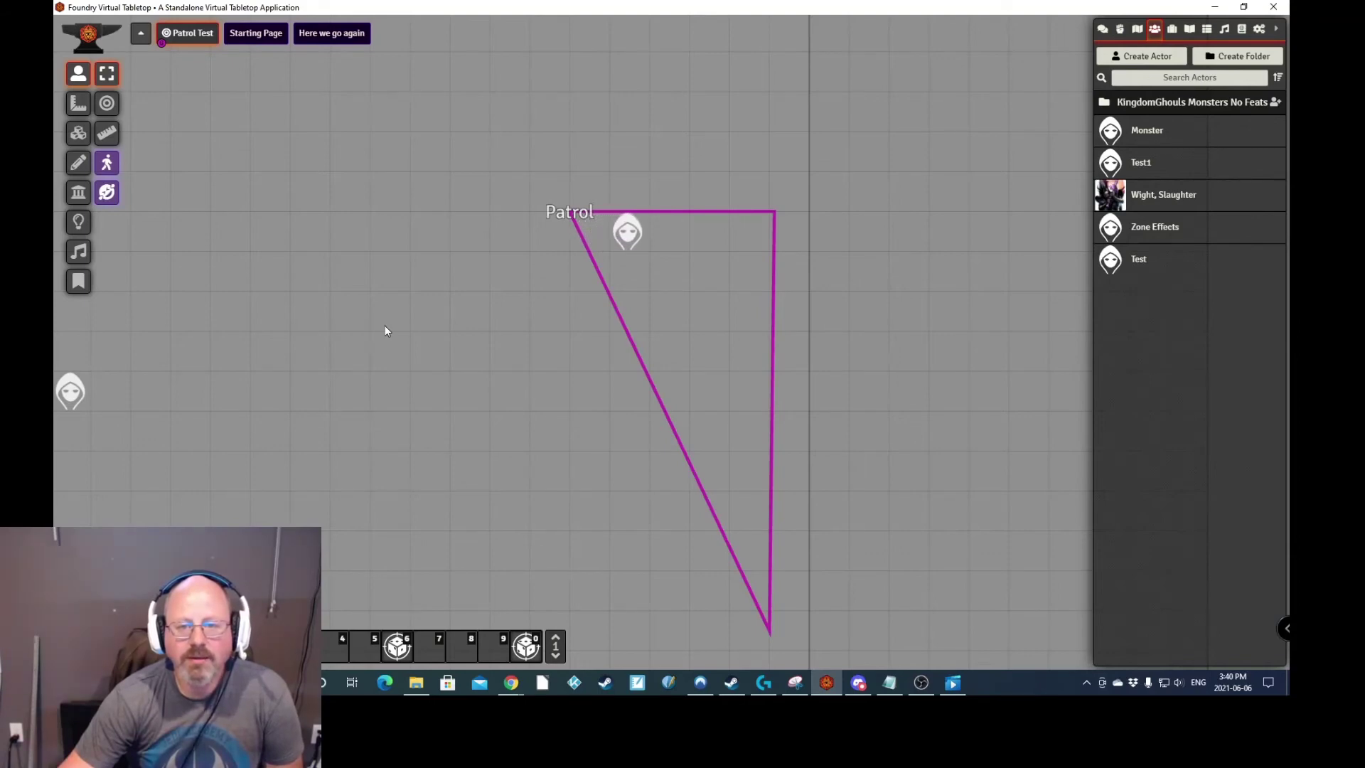
{"action": "left_click", "coordinate": [613, 231]}
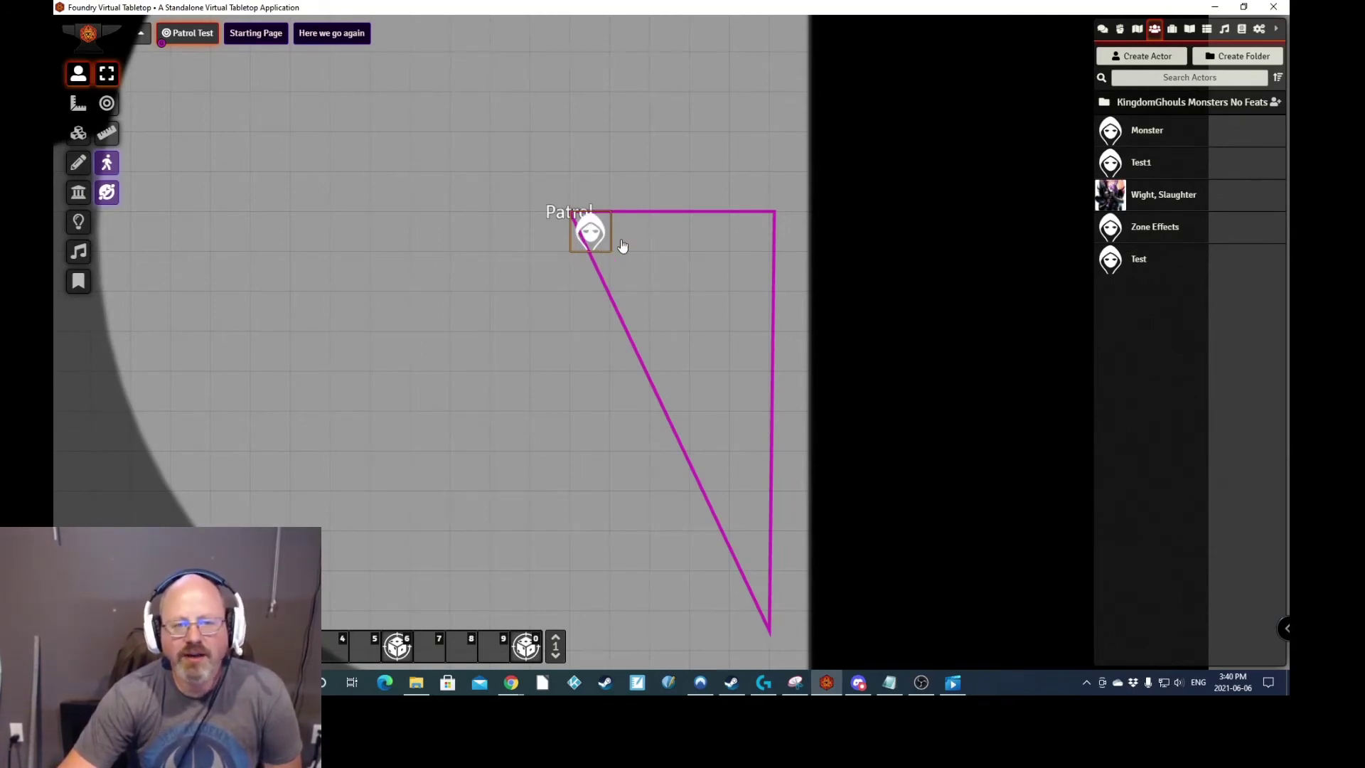
{"action": "left_click", "coordinate": [375, 300]}
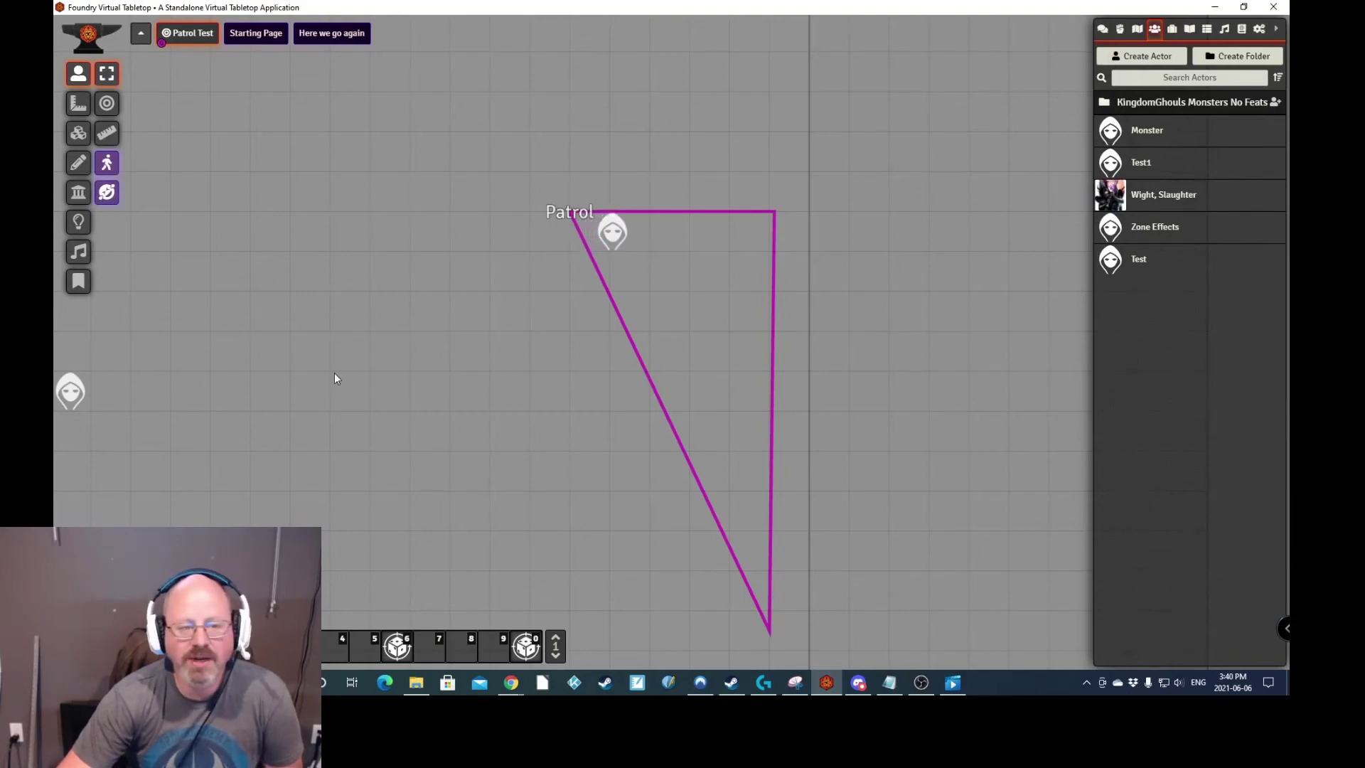
Move the Test1 token across the scene to just outside the Patrol triangle's slanted edge, below the Monster.
{"action": "left_click_drag", "start_coordinate": [71, 391], "coordinate": [578, 580]}
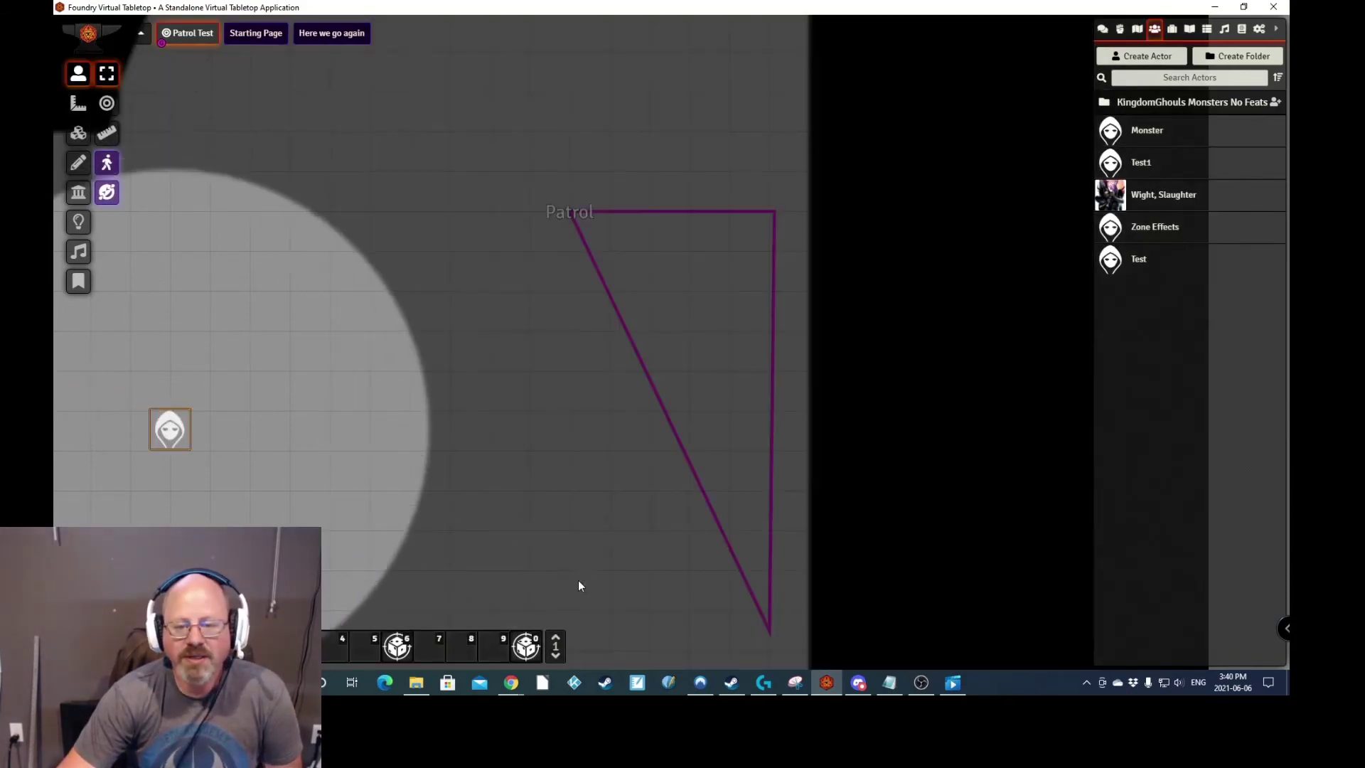
{"action": "left_click_drag", "start_coordinate": [597, 590], "coordinate": [647, 513]}
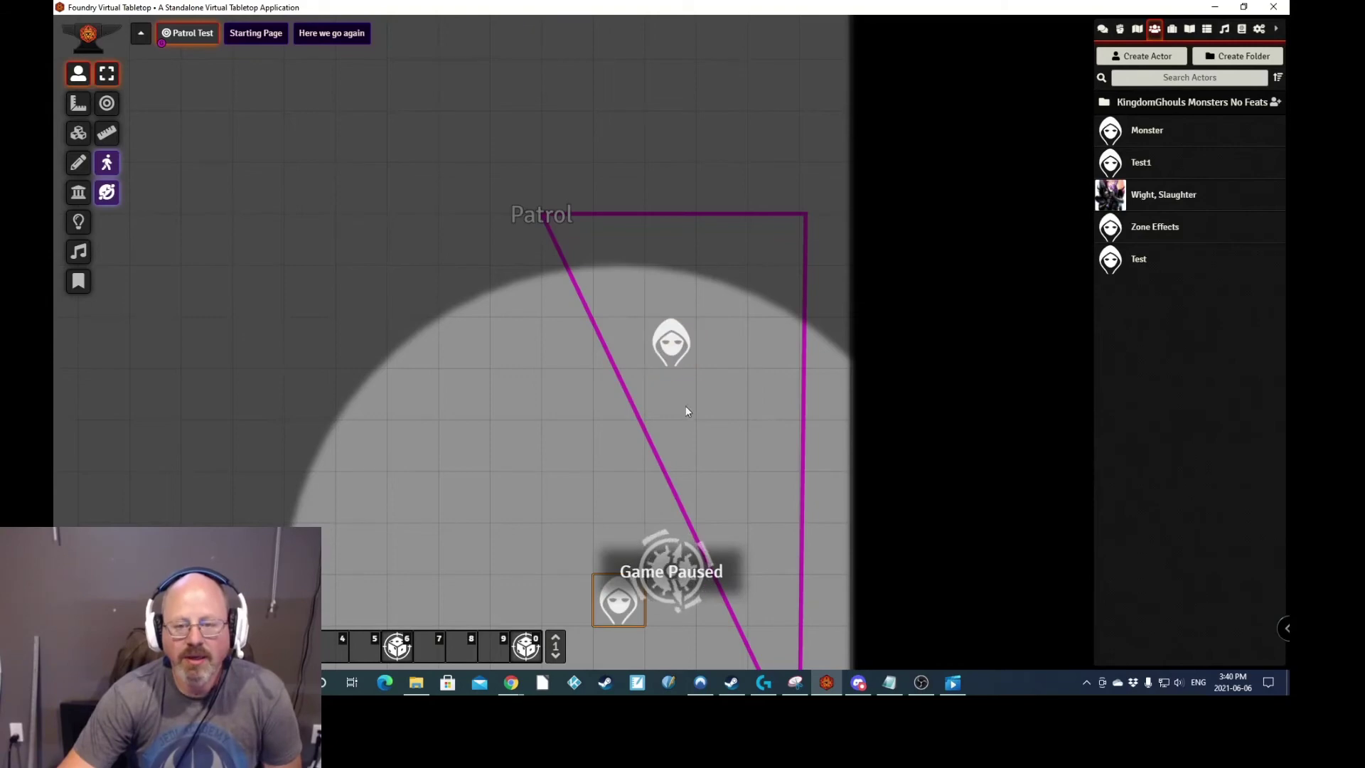
Review the Patrol module's settings for movement, patrol and alert delays, and sound effects, then close the settings without changing anything.
{"action": "left_click", "coordinate": [1259, 29]}
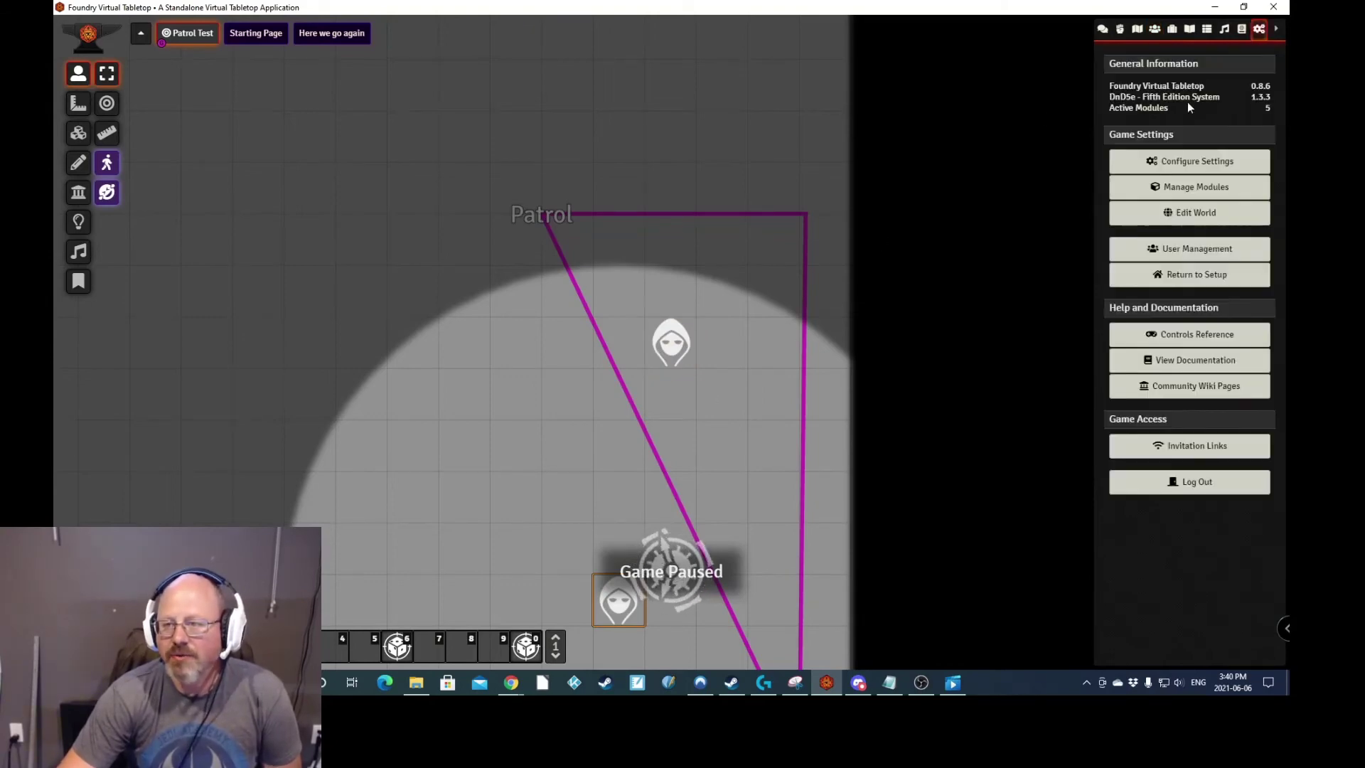
{"action": "left_click", "coordinate": [1187, 163]}
{"action": "left_click", "coordinate": [784, 51]}
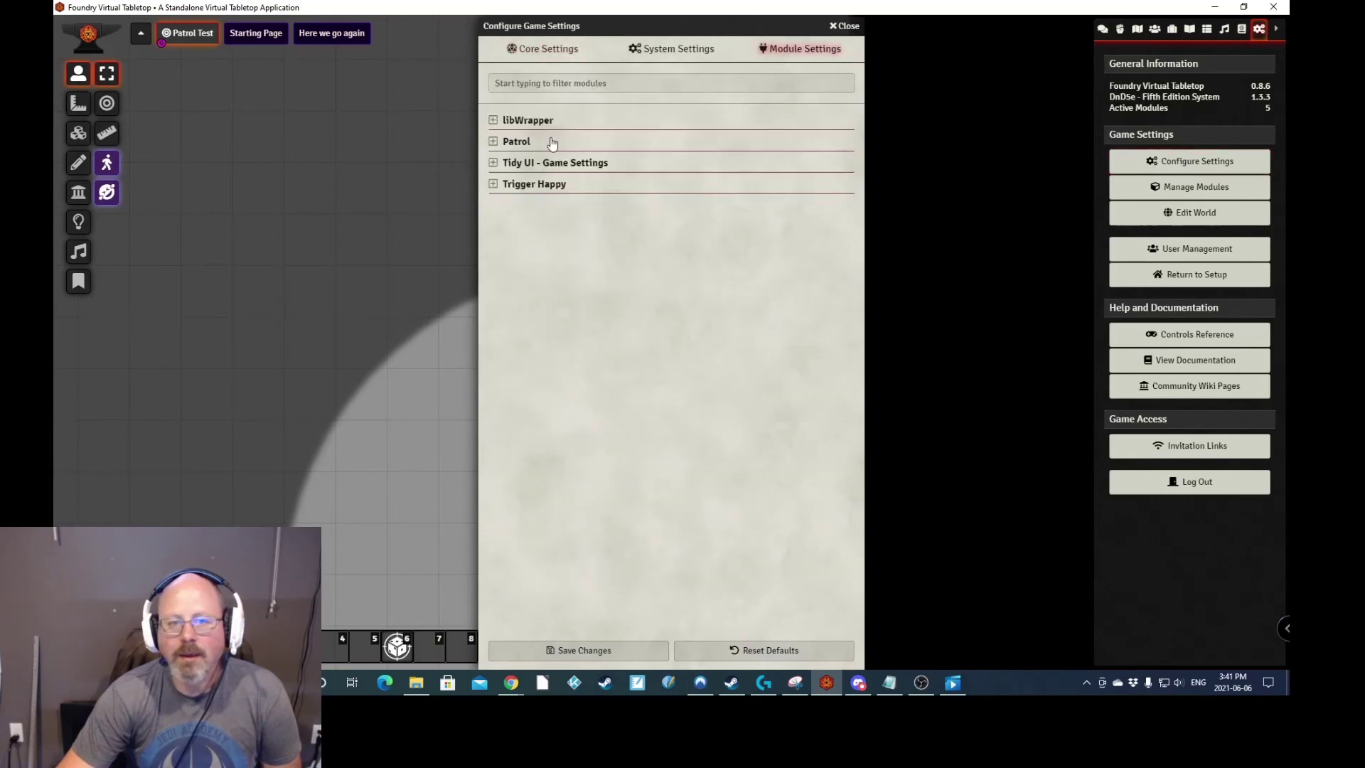
{"action": "left_click", "coordinate": [496, 143]}
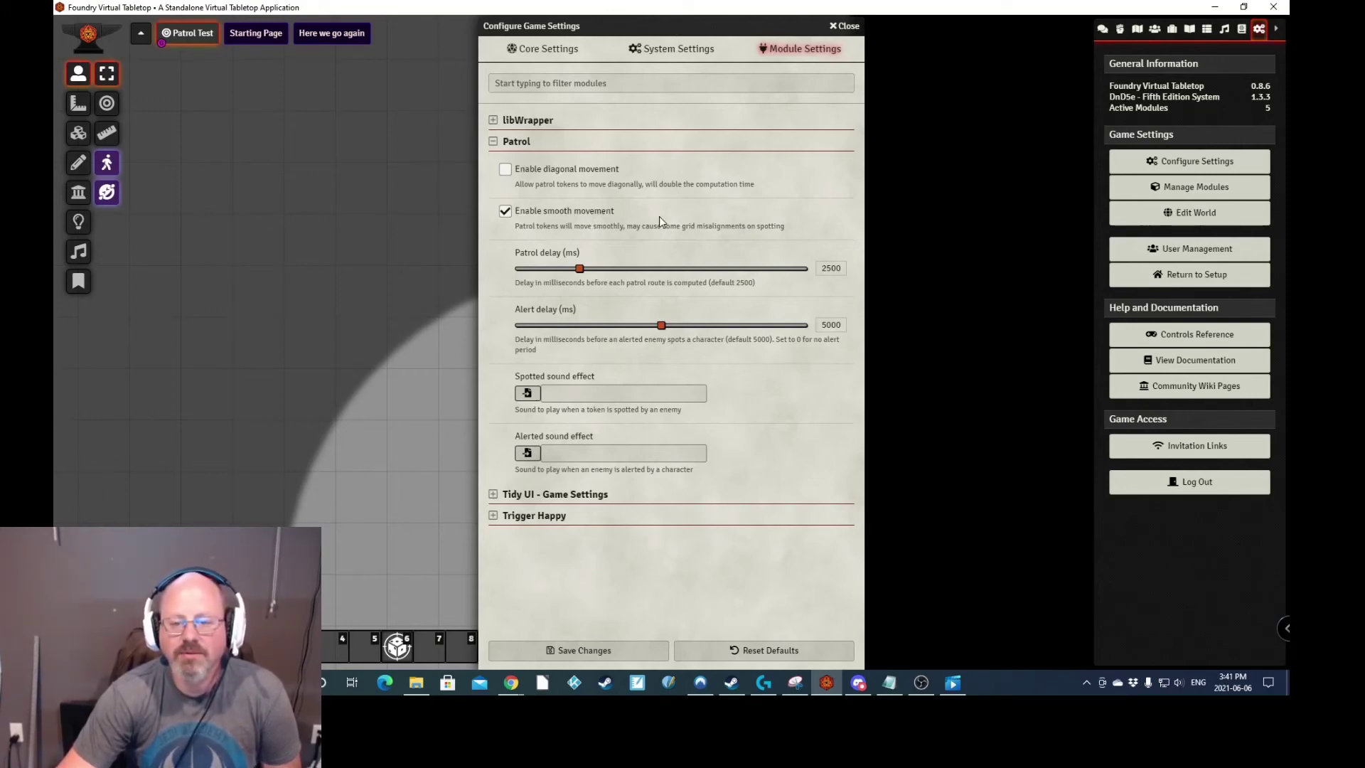
{"action": "left_click", "coordinate": [854, 26]}
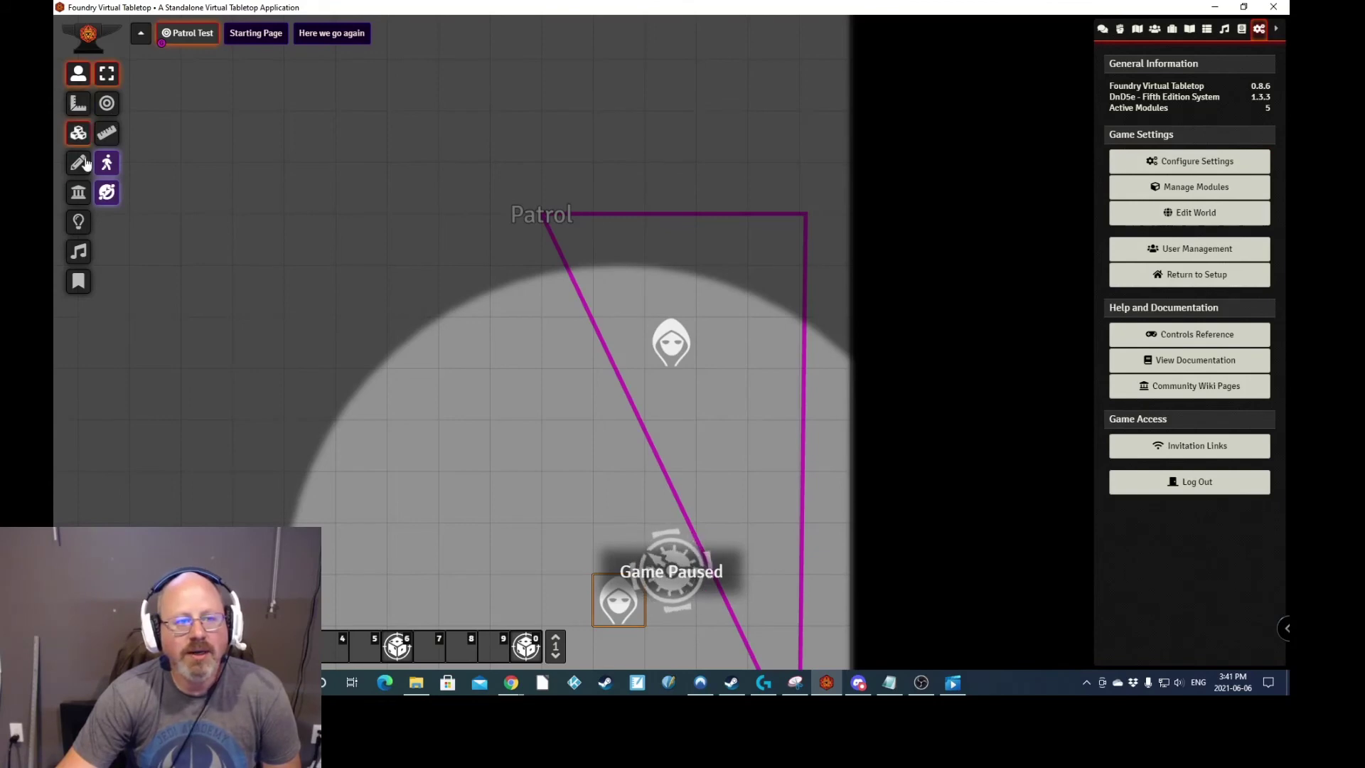
Draw walls inside the Patrol triangle: an L-shaped pair enclosing its upper-left corner and a horizontal one extending inward from the long vertical edge.
{"action": "left_click", "coordinate": [78, 192]}
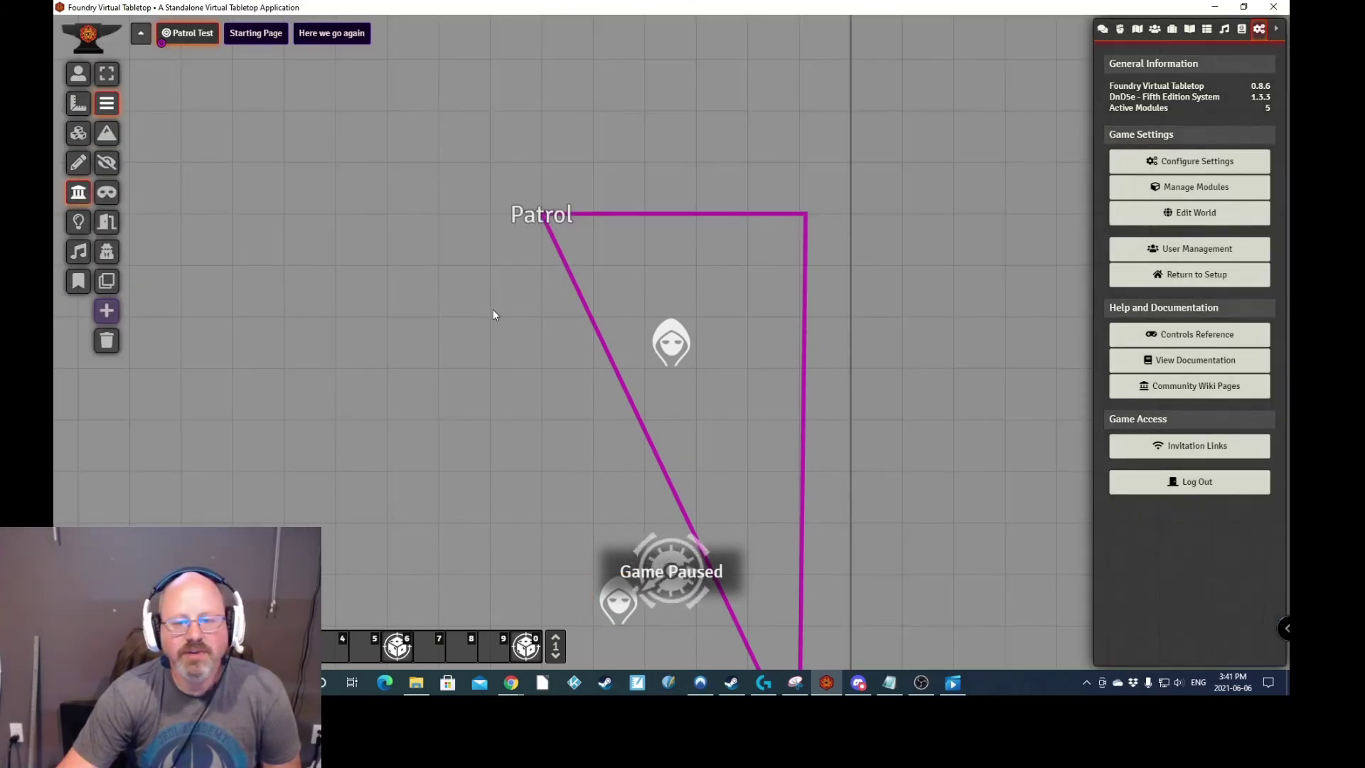
{"action": "left_click_drag", "start_coordinate": [574, 279], "coordinate": [697, 279]}
{"action": "left_click_drag", "start_coordinate": [697, 279], "coordinate": [697, 217]}
{"action": "mouse_move", "coordinate": [697, 216]}
{"action": "left_mouse_down"}
{"action": "mouse_move", "coordinate": [780, 403]}
{"action": "mouse_move", "coordinate": [741, 279]}
{"action": "mouse_move", "coordinate": [692, 221]}
{"action": "left_mouse_up"}
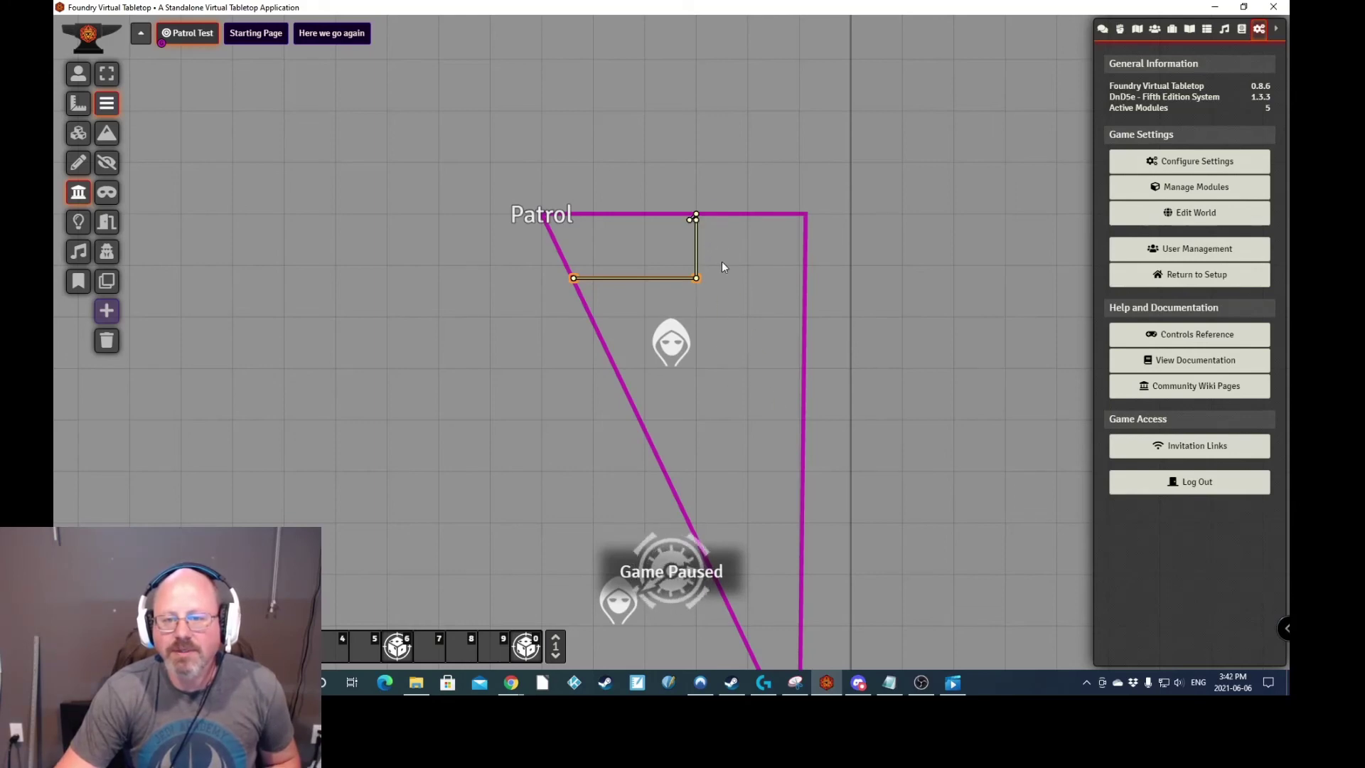
{"action": "left_click_drag", "start_coordinate": [799, 419], "coordinate": [701, 419]}
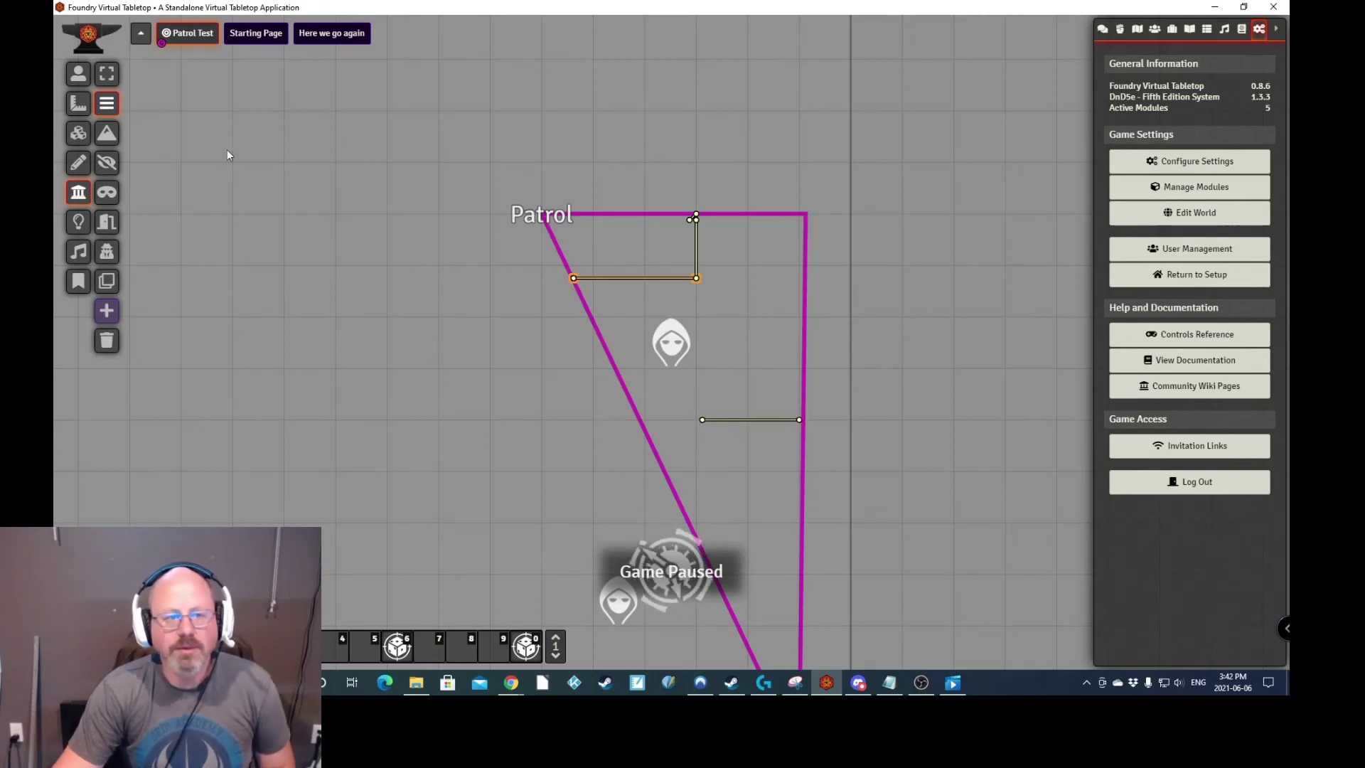
Unpause the game with token control active to run the Monster's patrol, and display the walls for comparison with its route.
{"action": "left_click", "coordinate": [80, 74]}
{"action": "key", "text": "space"}
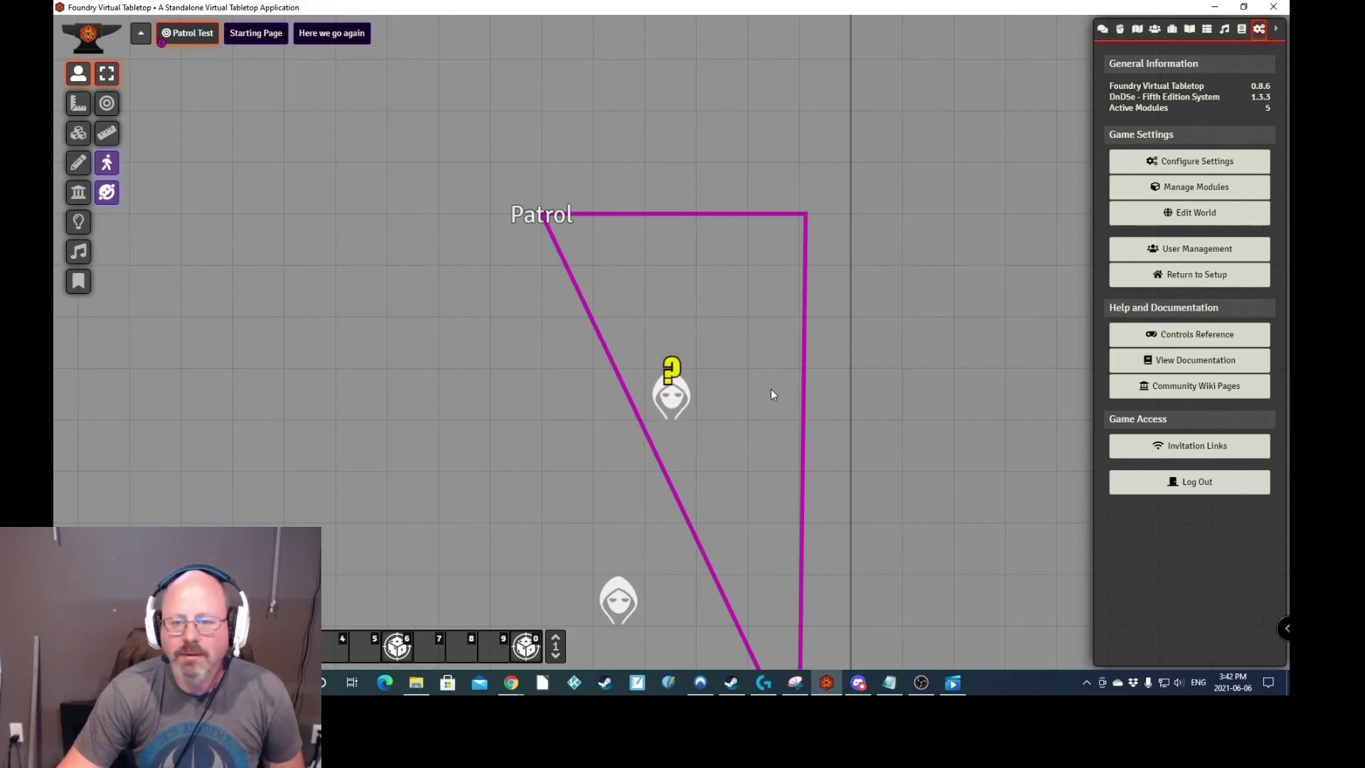
{"action": "left_click", "coordinate": [78, 192]}
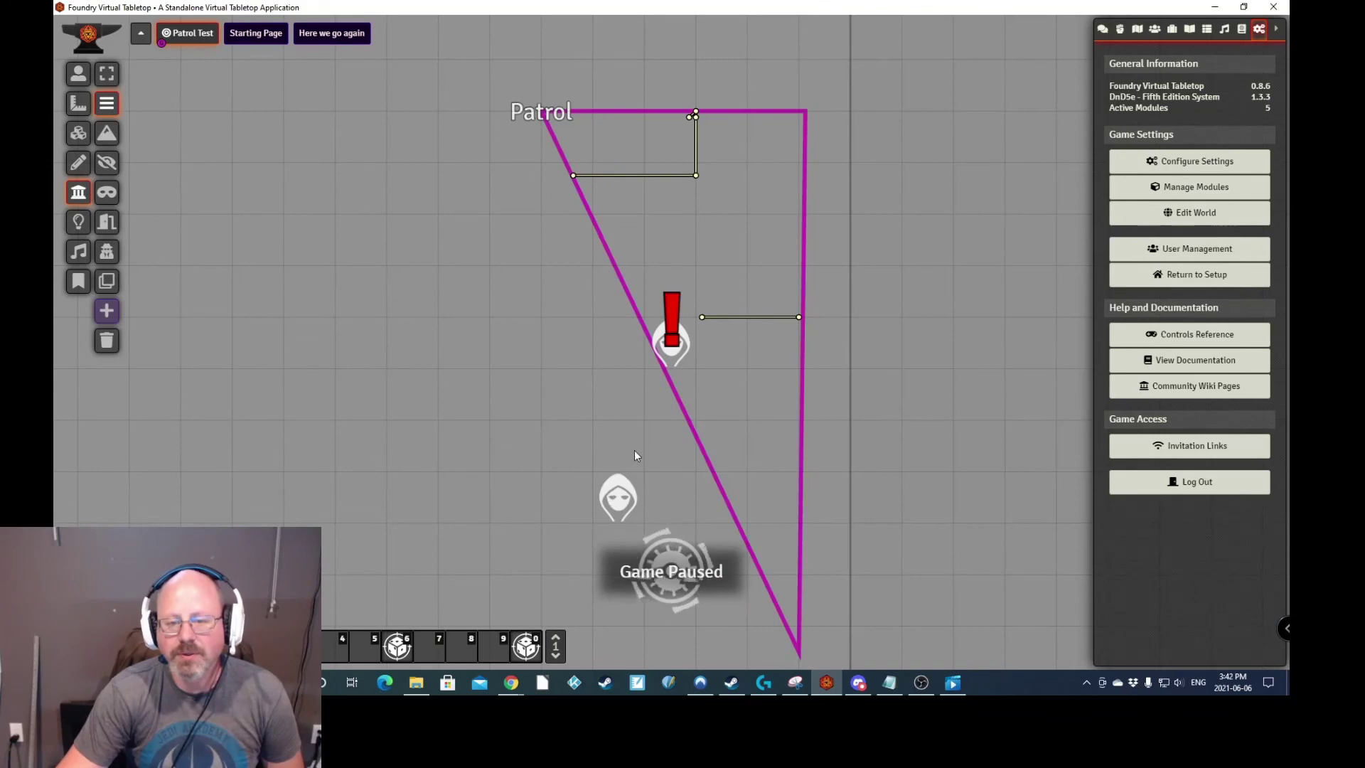
Move the Test1 token far to the left of the Patrol triangle and restart the patrol, checking the Monster's route with the walls displayed.
{"action": "left_click", "coordinate": [78, 74]}
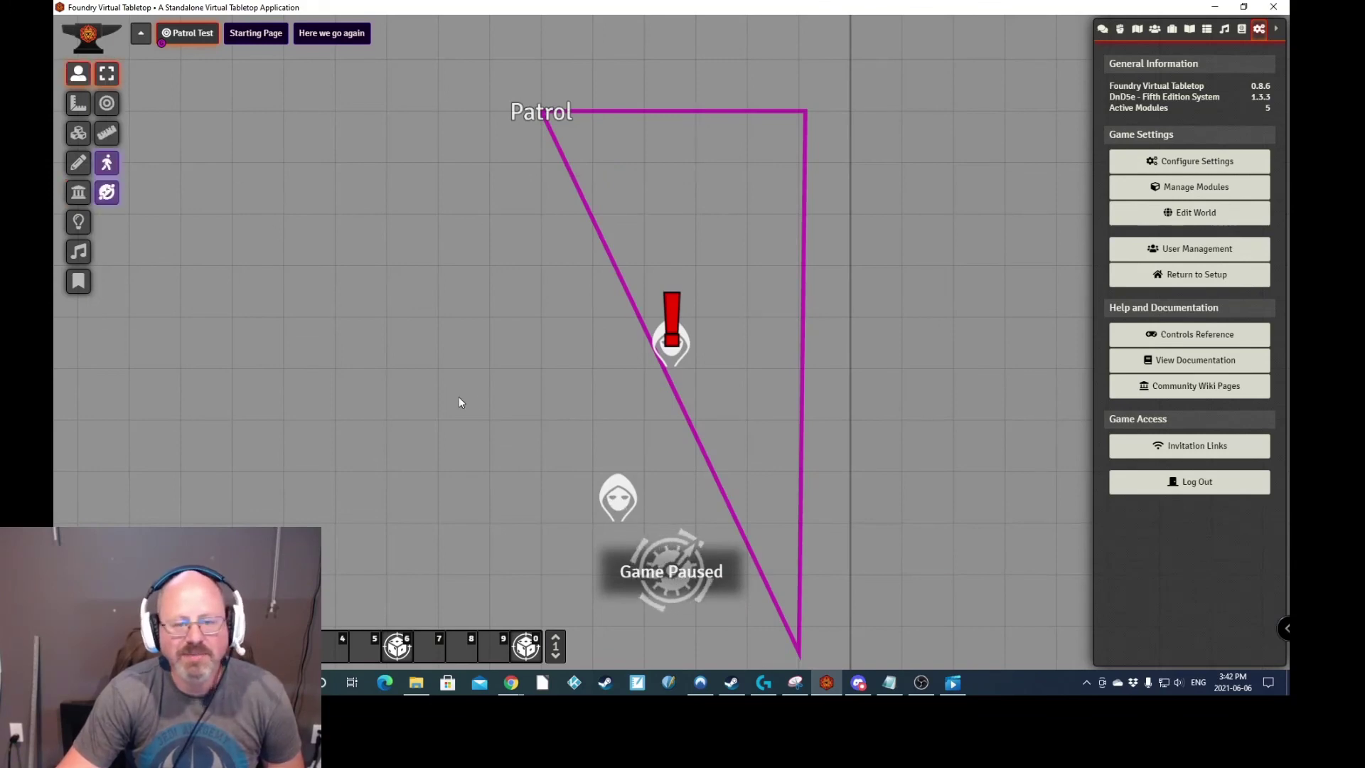
{"action": "left_click_drag", "start_coordinate": [618, 498], "coordinate": [484, 415]}
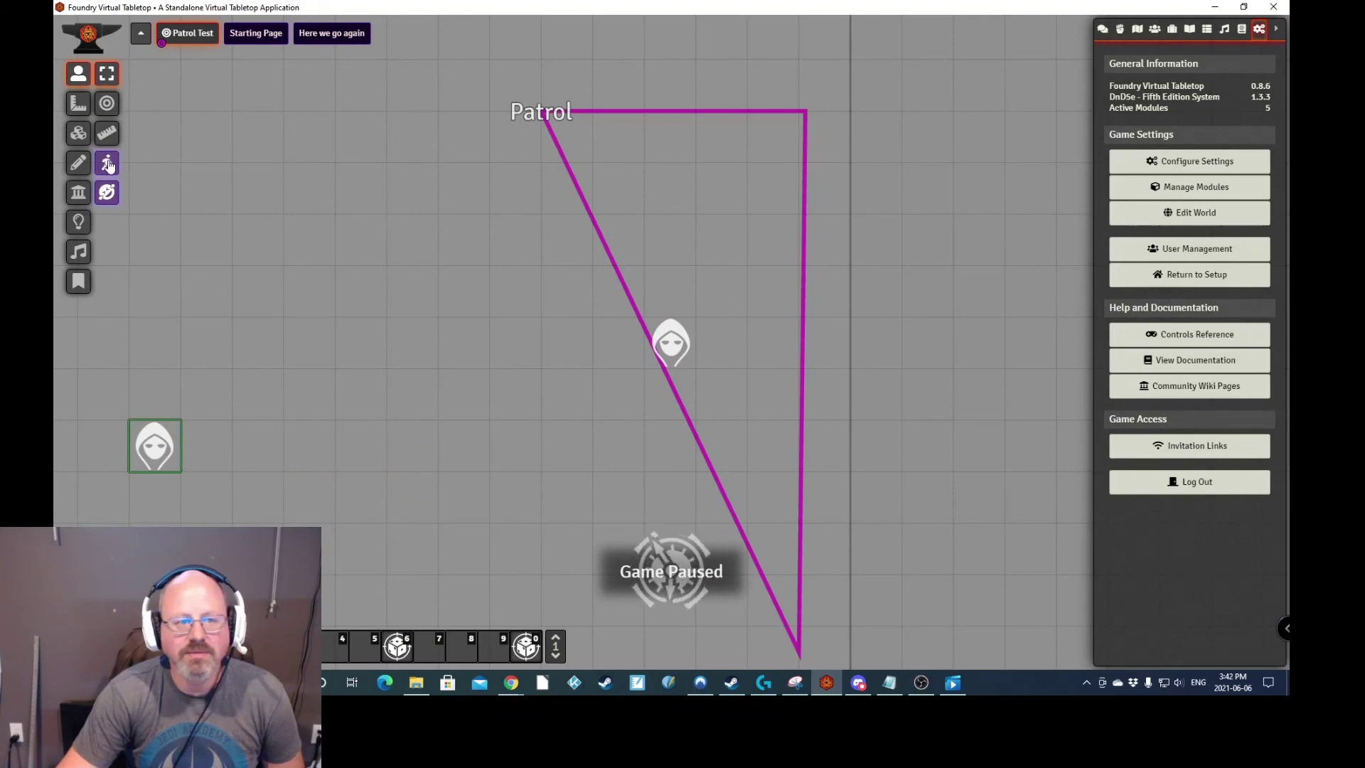
{"action": "key", "text": "space"}
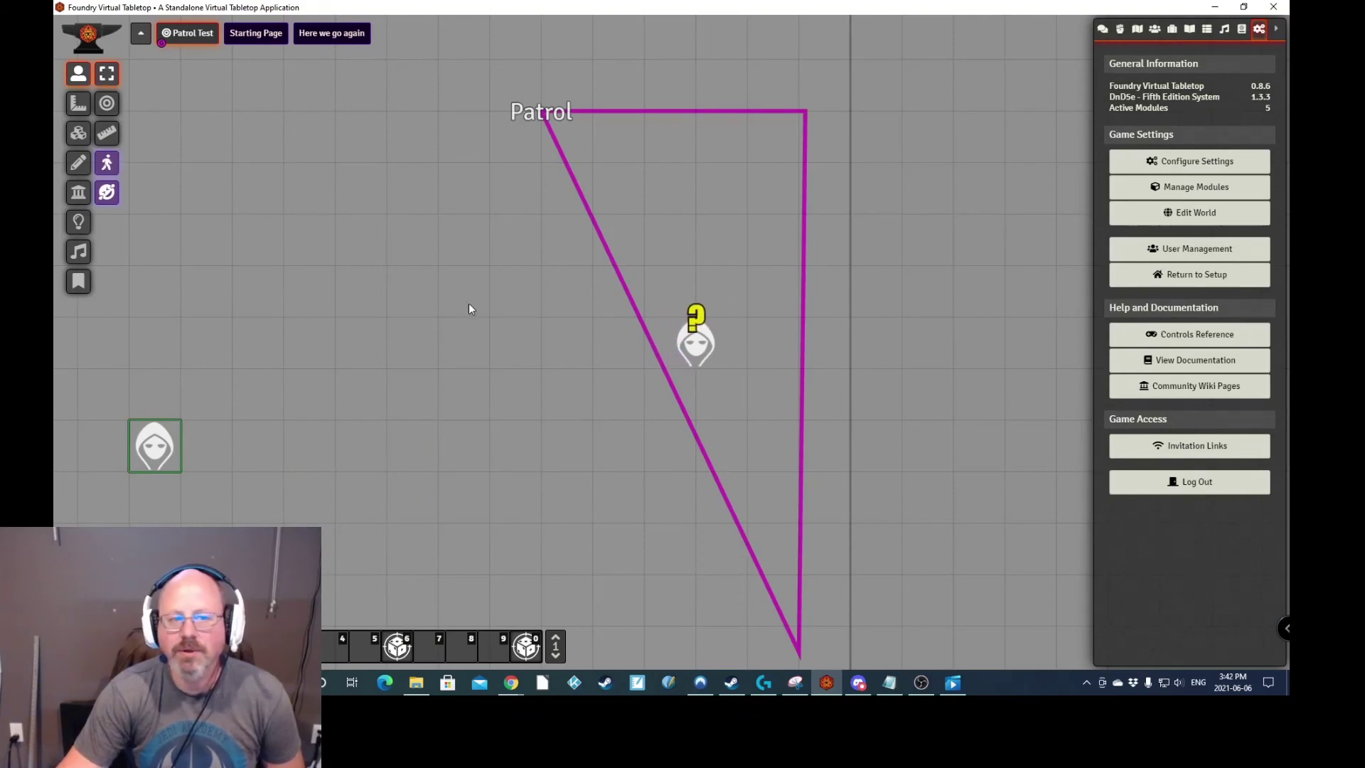
{"action": "left_click", "coordinate": [79, 191]}
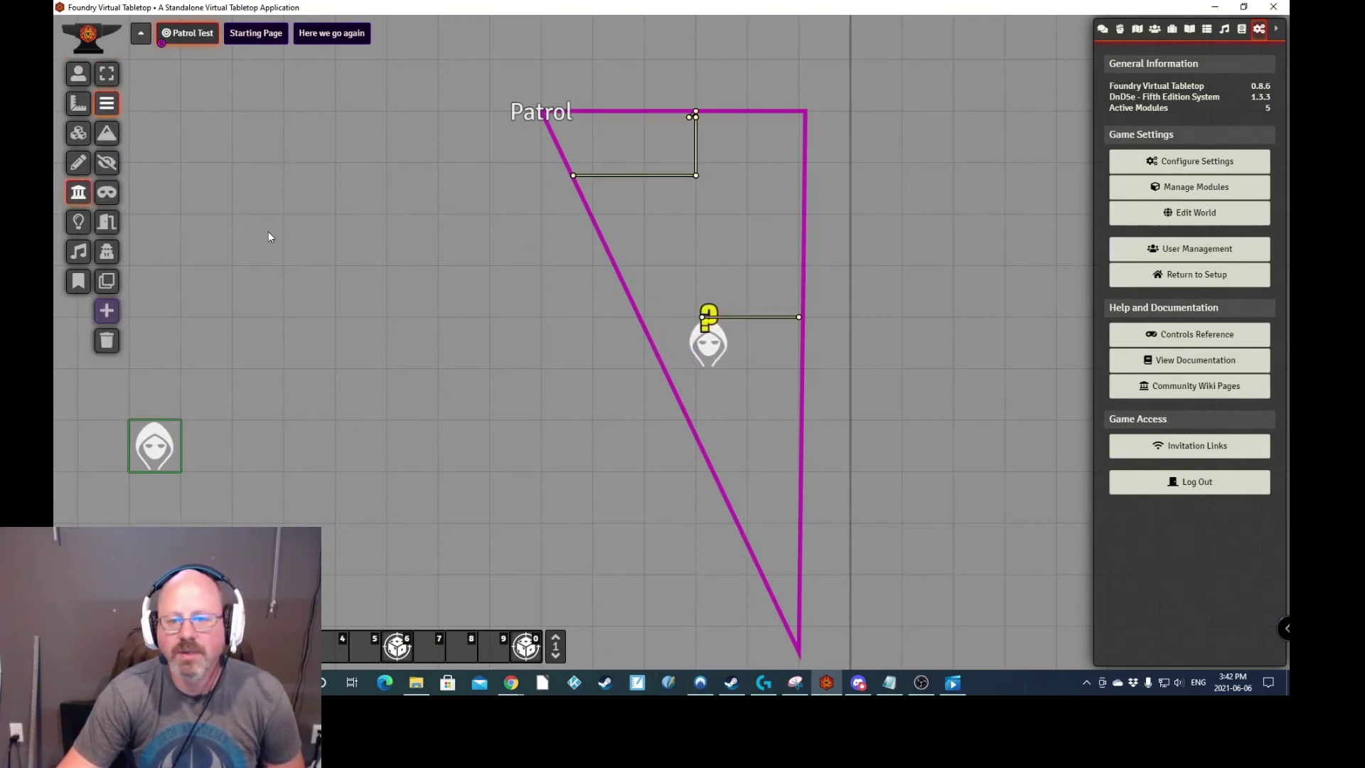
{"action": "key", "text": "space"}
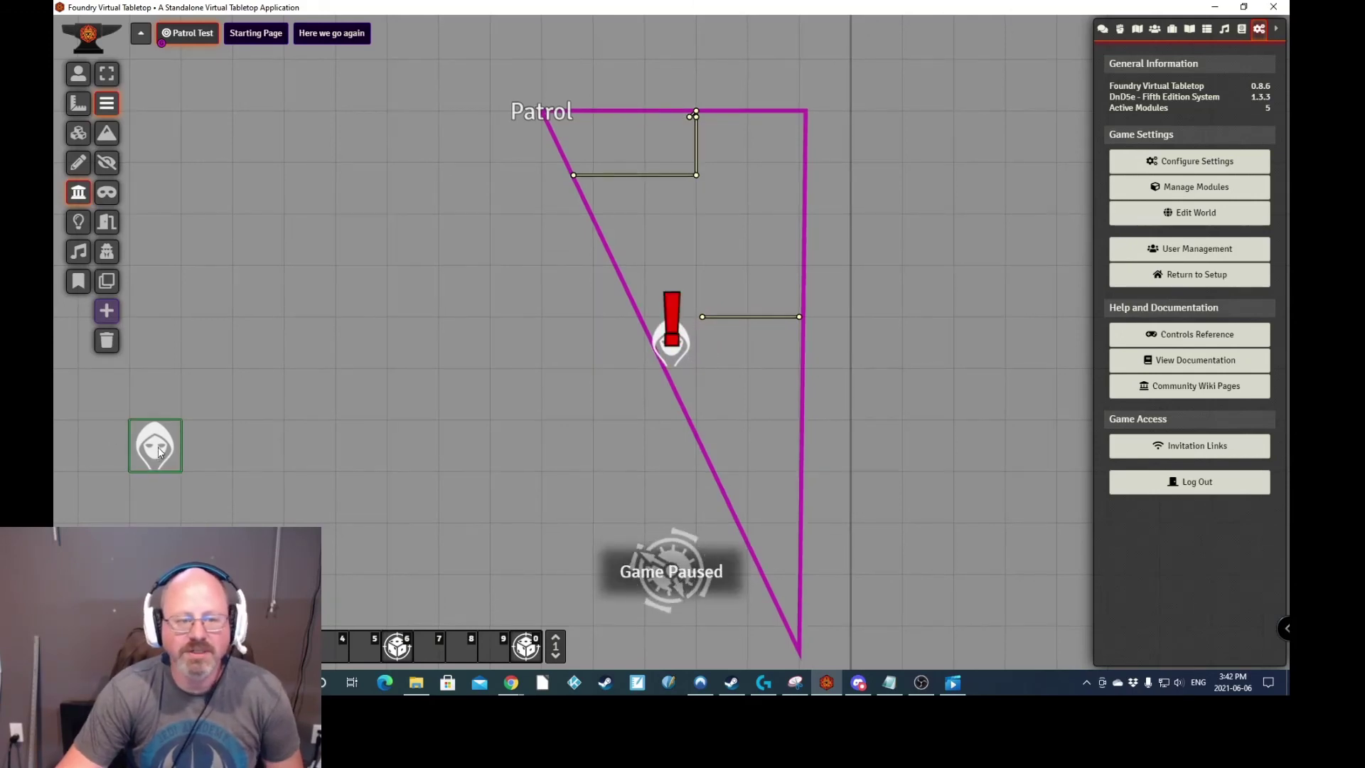
Clear the Test1 token from the area beside the triangle and resume the Monster's patrol with the walls displayed.
{"action": "left_click", "coordinate": [68, 73]}
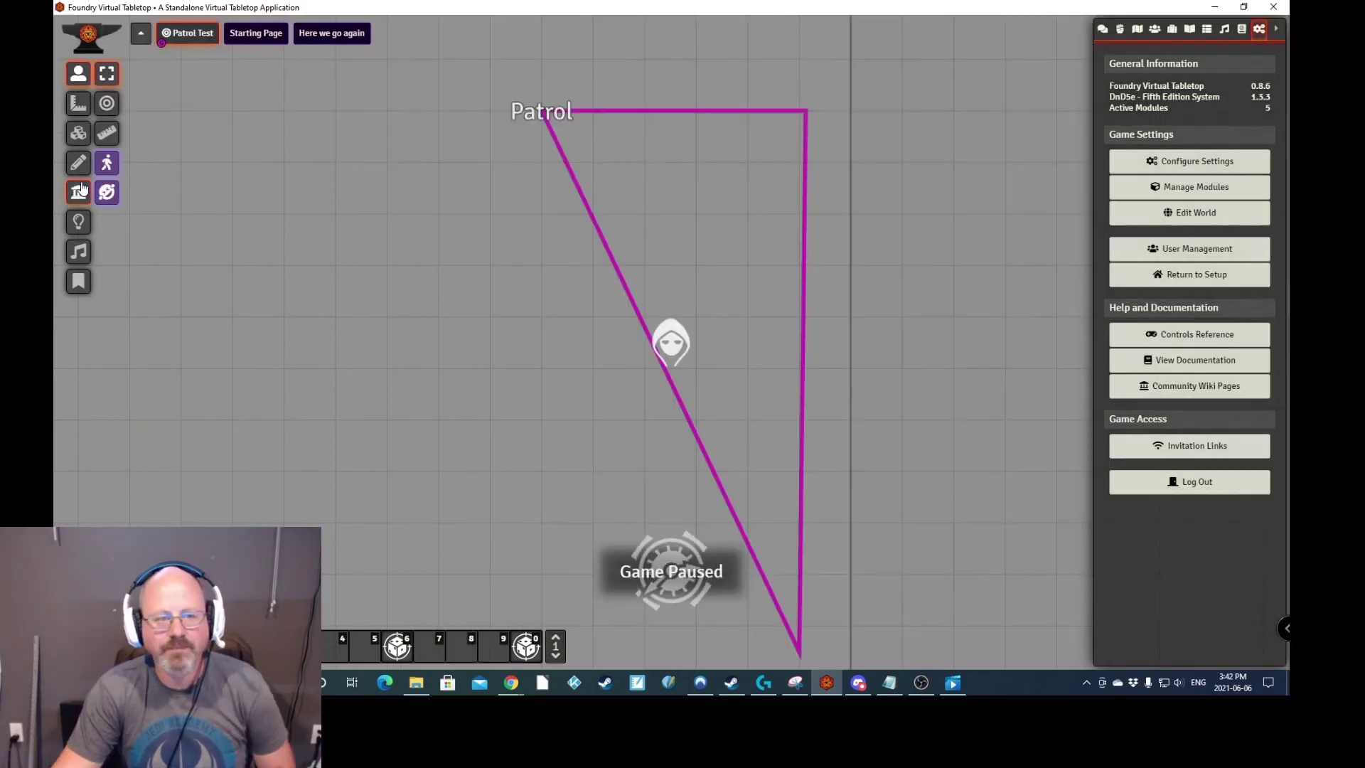
{"action": "key", "text": "space"}
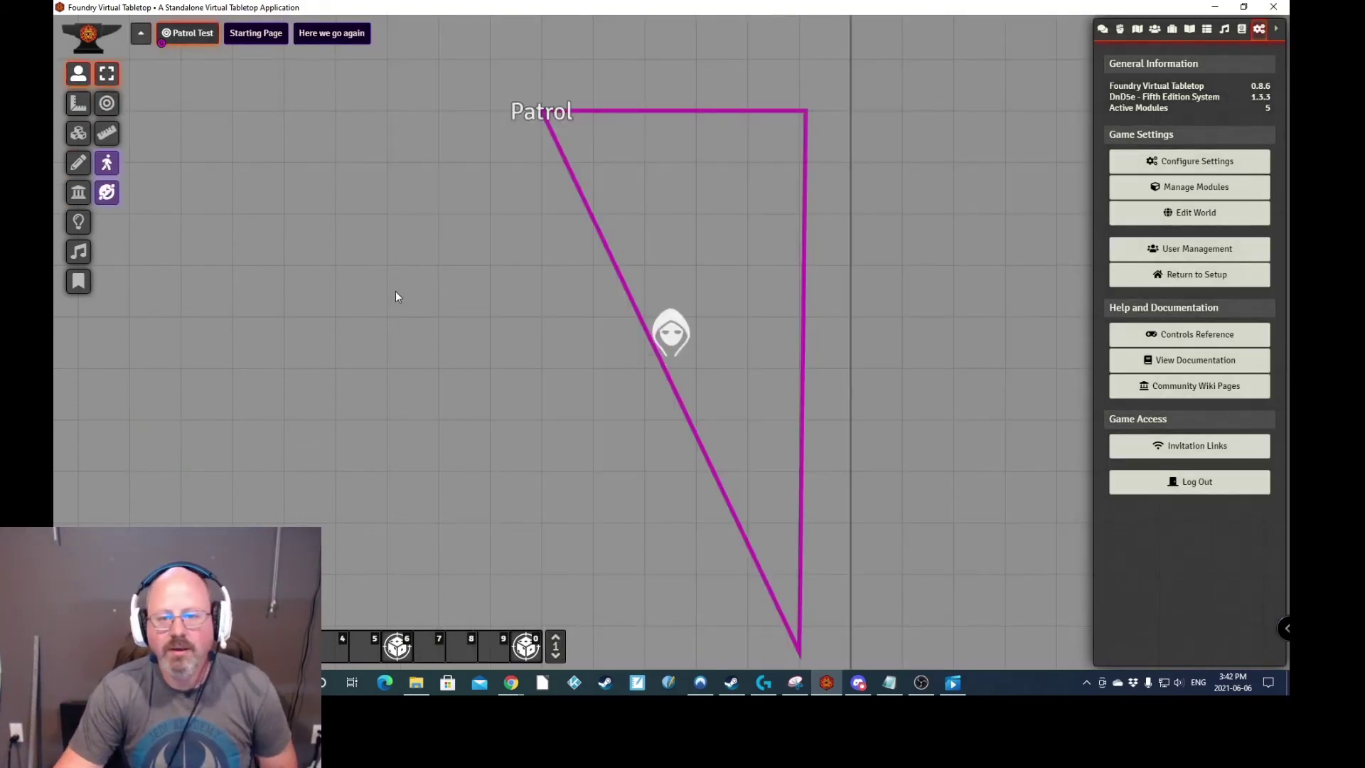
{"action": "left_click", "coordinate": [78, 192]}
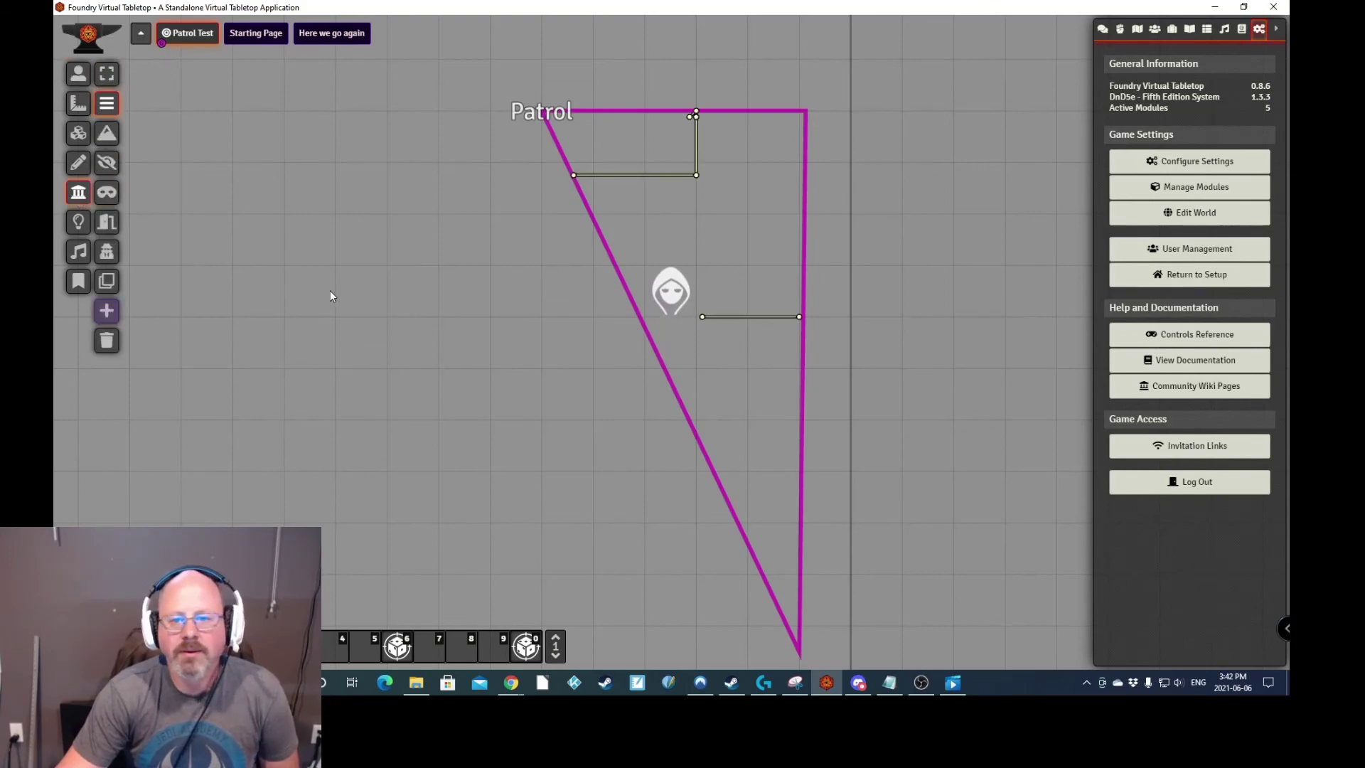